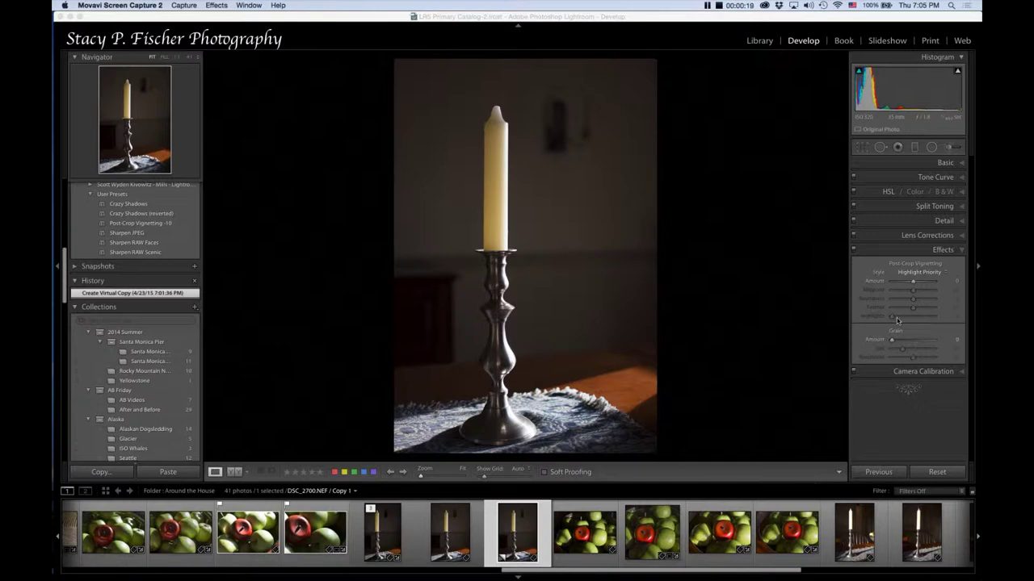
Crop the candlestick photo narrower from the left side and apply the crop.
click(862, 149)
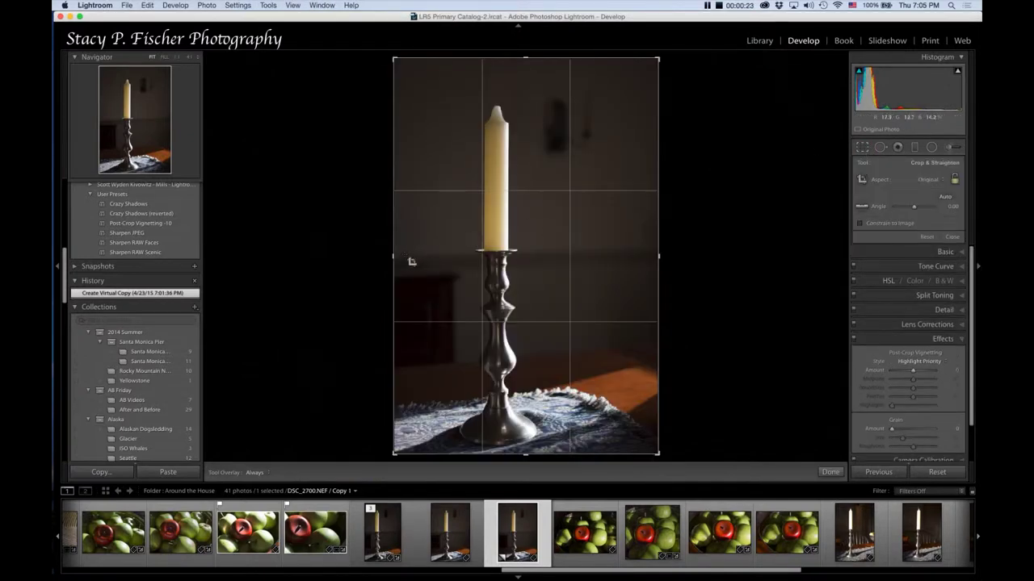
key(z)
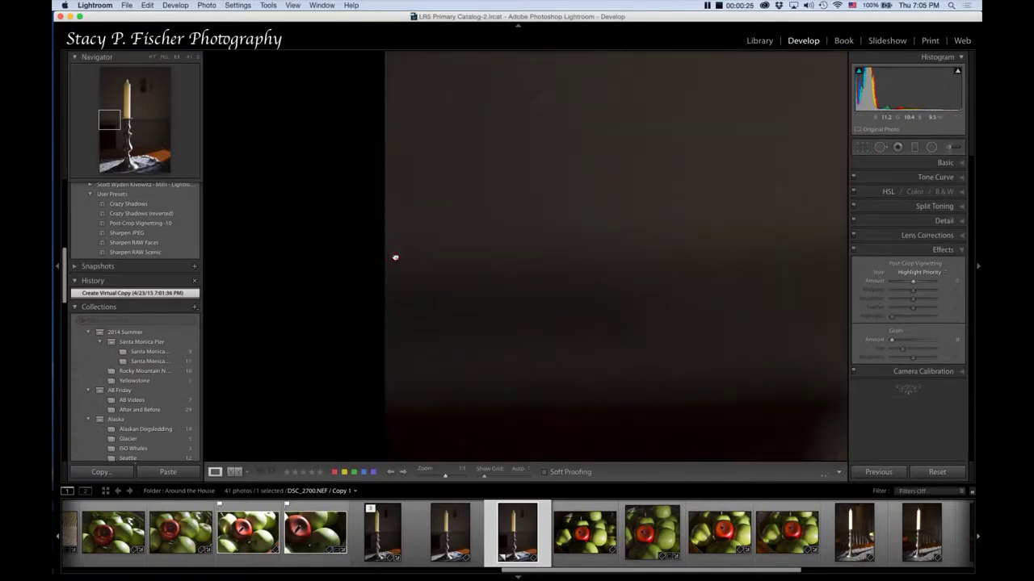
key(z)
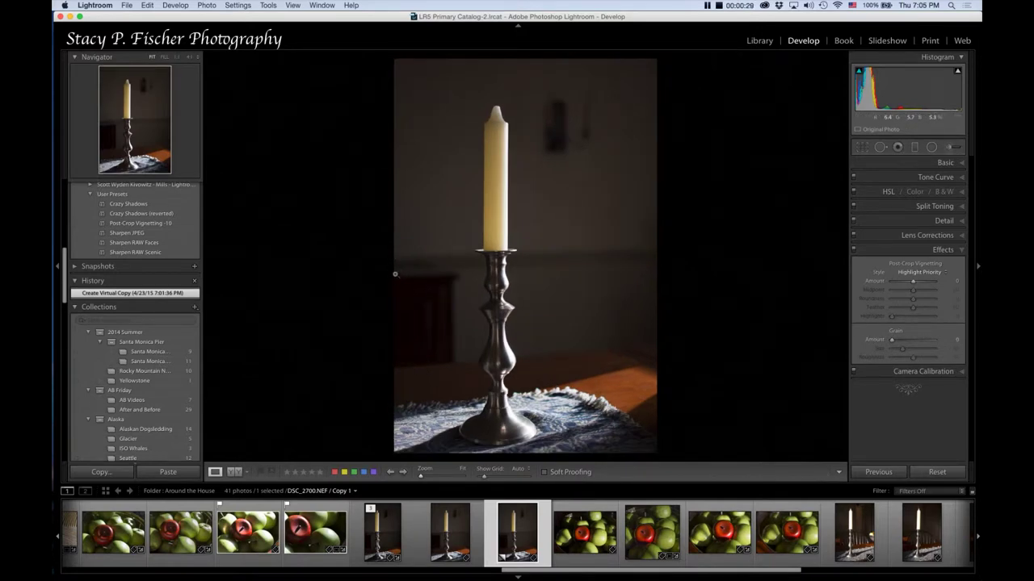
click(861, 148)
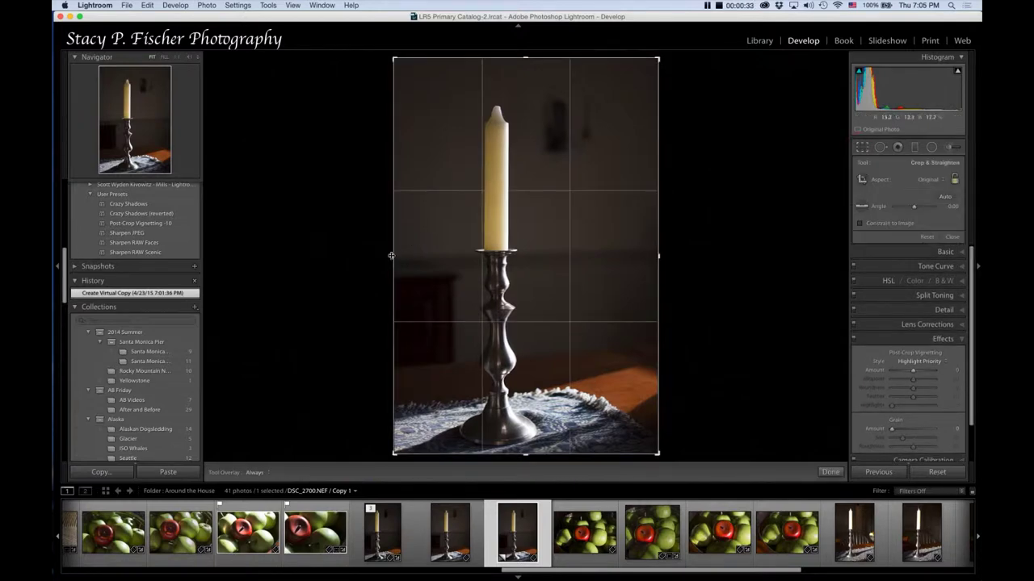
drag(394, 256, 403, 255)
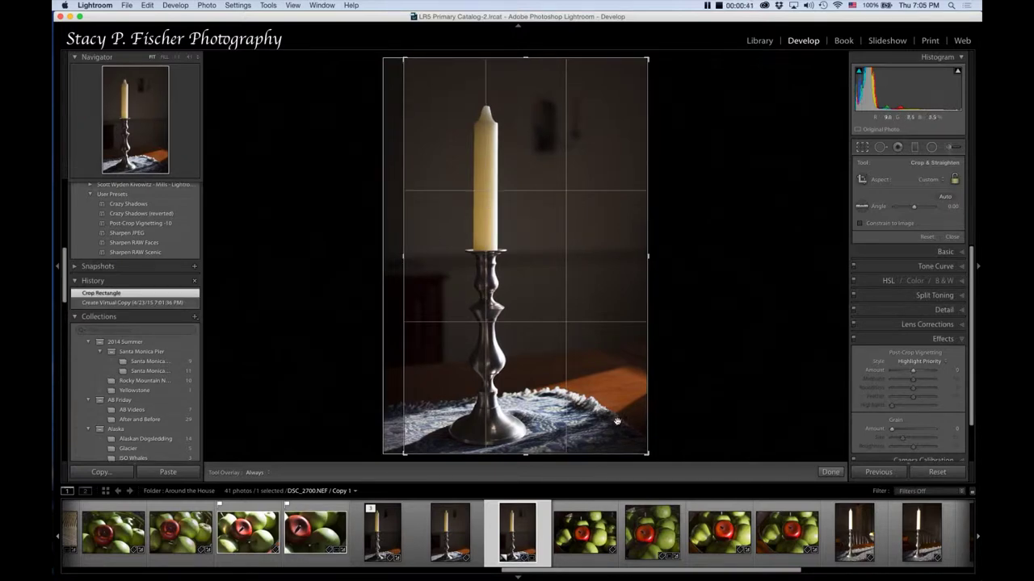
click(830, 472)
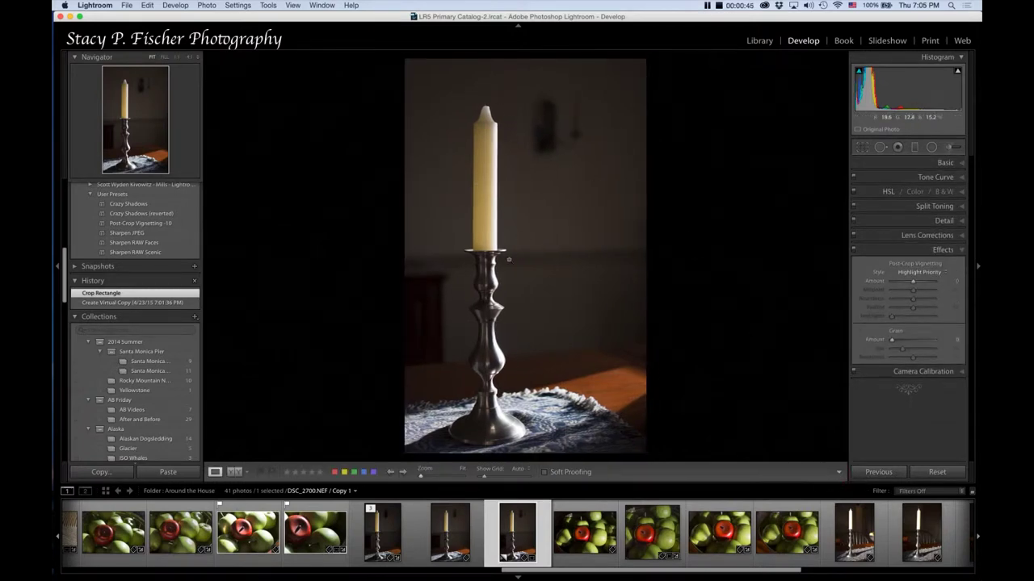
Zoom to 1:1 and pan along the candlestick up to the candle top and holder rim.
click(498, 251)
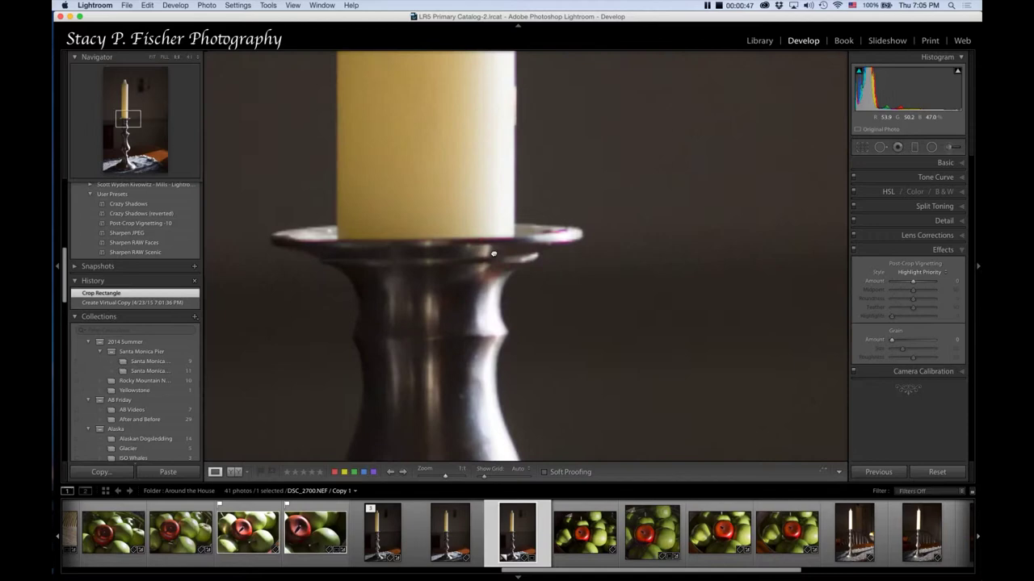
click(499, 252)
click(498, 251)
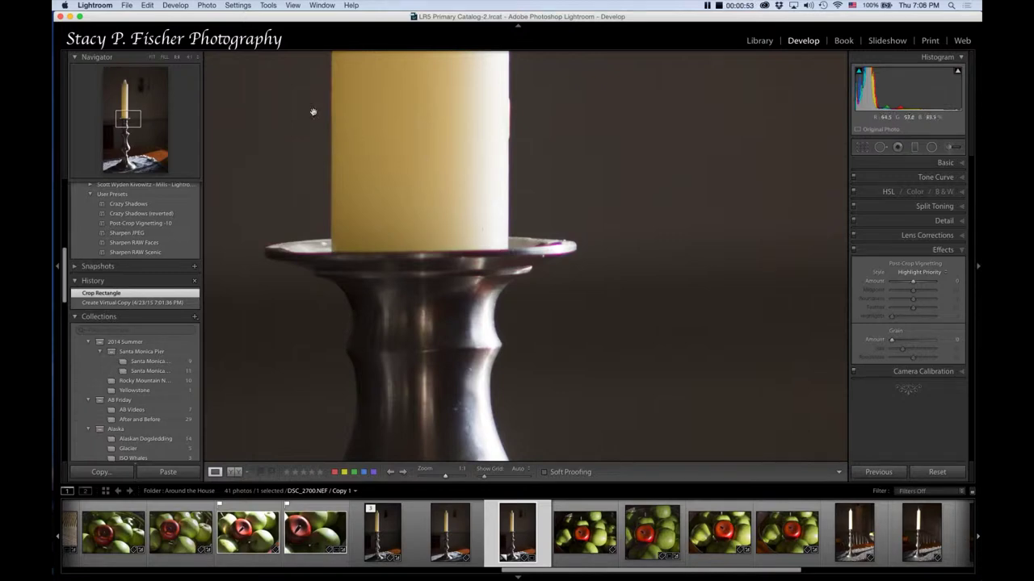
click(124, 120)
drag(124, 120, 131, 160)
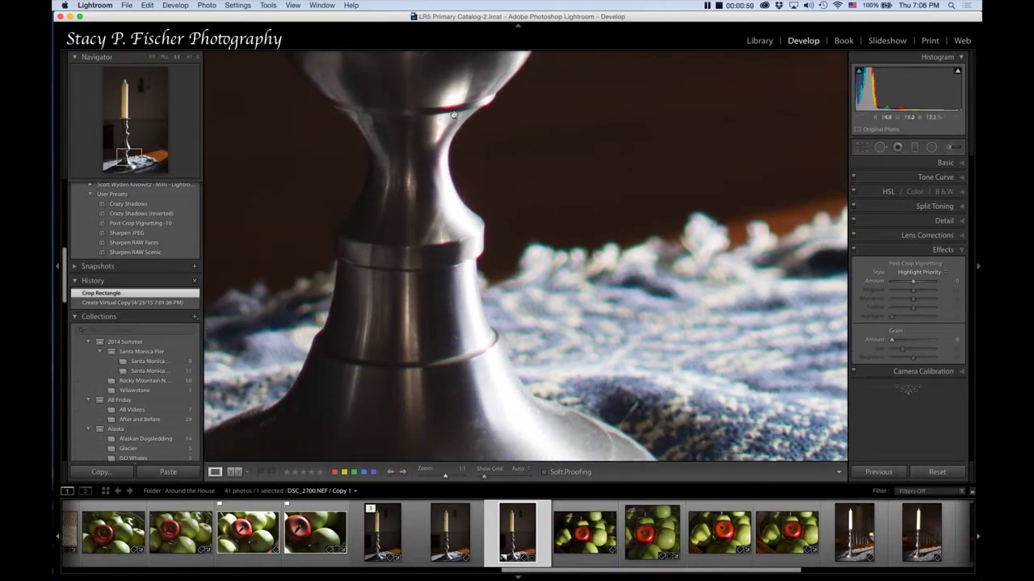
click(131, 136)
drag(128, 131, 130, 120)
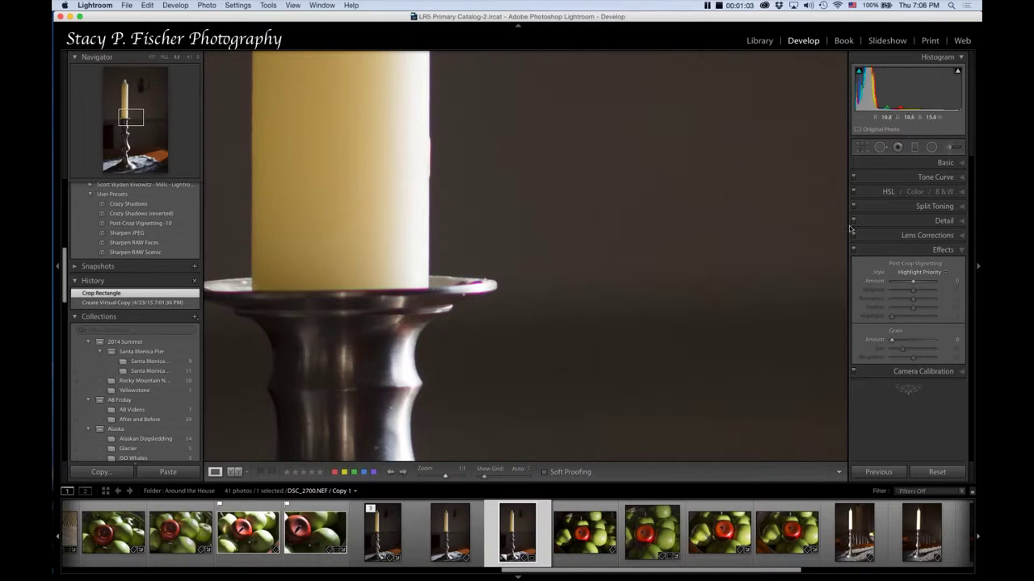
Enable Remove Chromatic Aberration and sample the rim's purple fringe for defringe amount 7, hue 40/68.
click(962, 235)
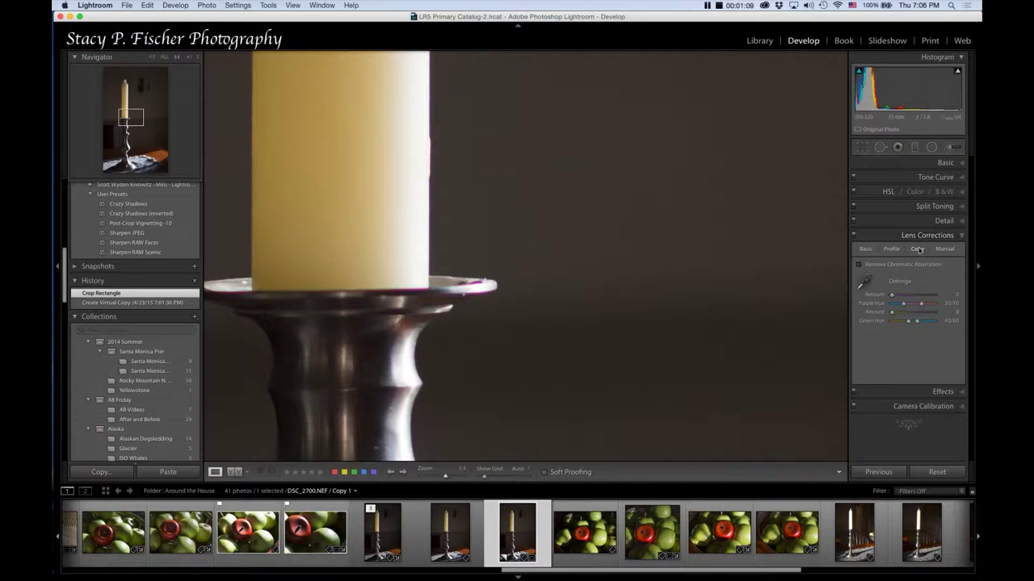
click(859, 265)
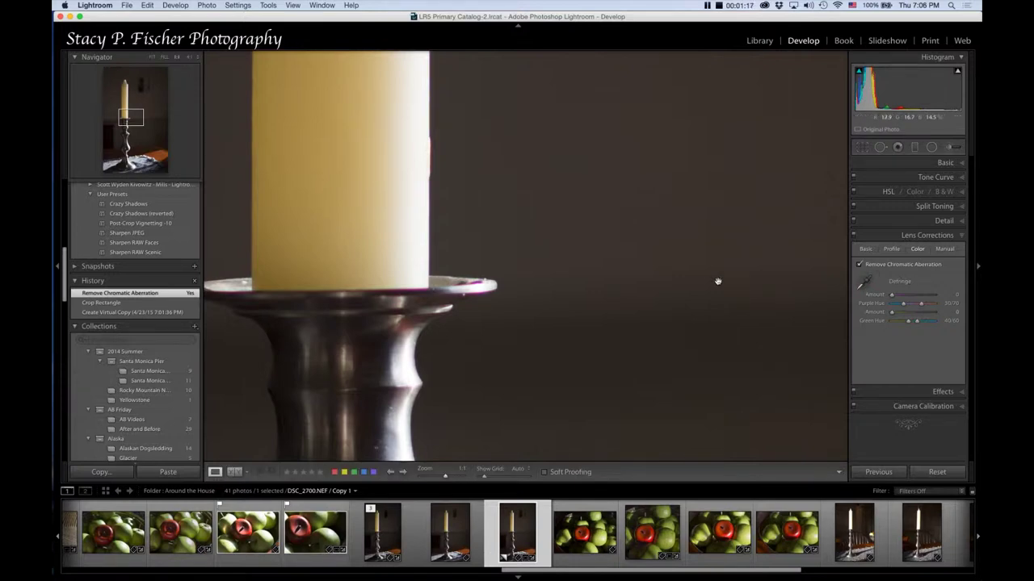
click(864, 283)
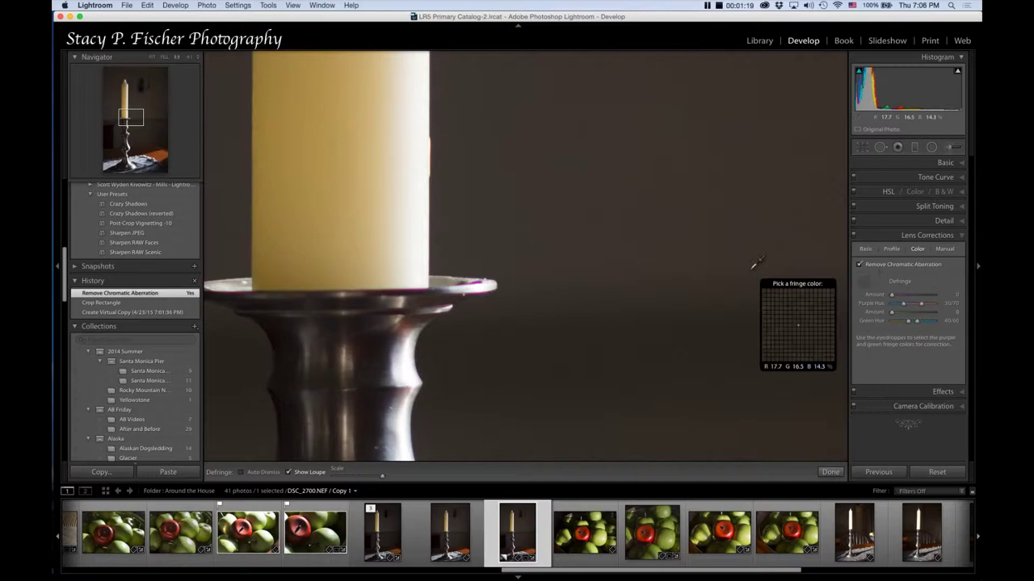
click(485, 278)
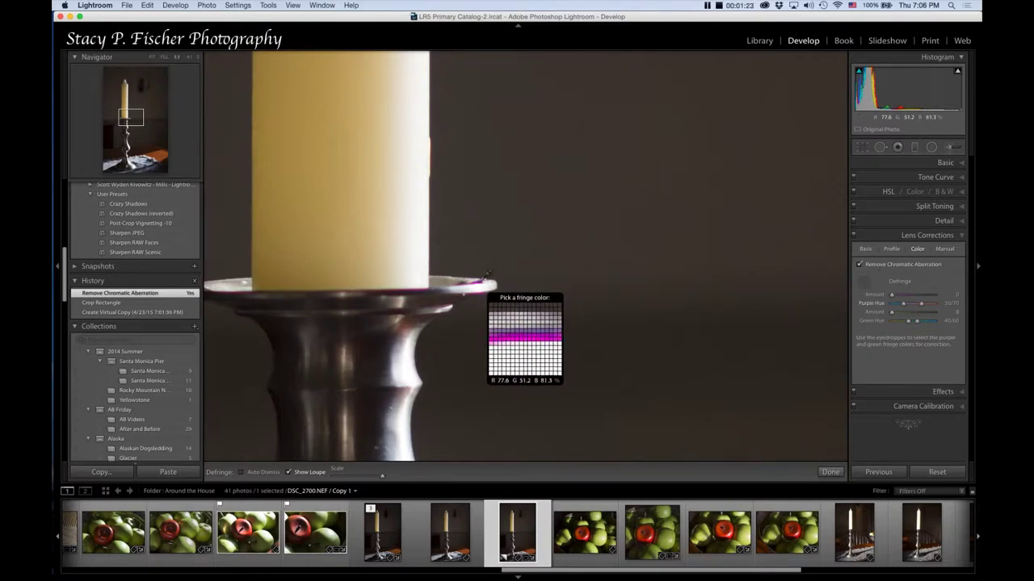
click(484, 279)
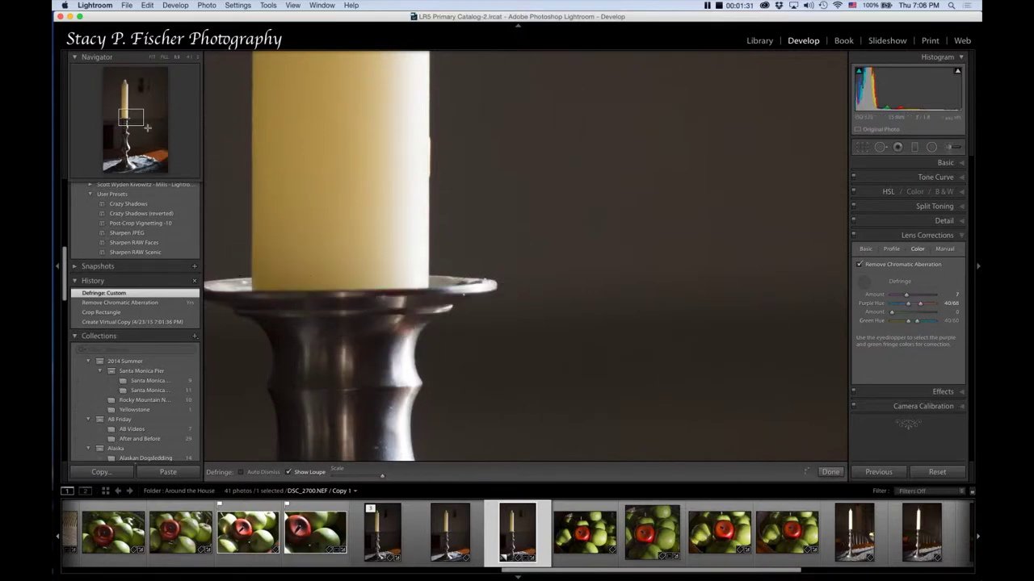
drag(138, 117, 130, 149)
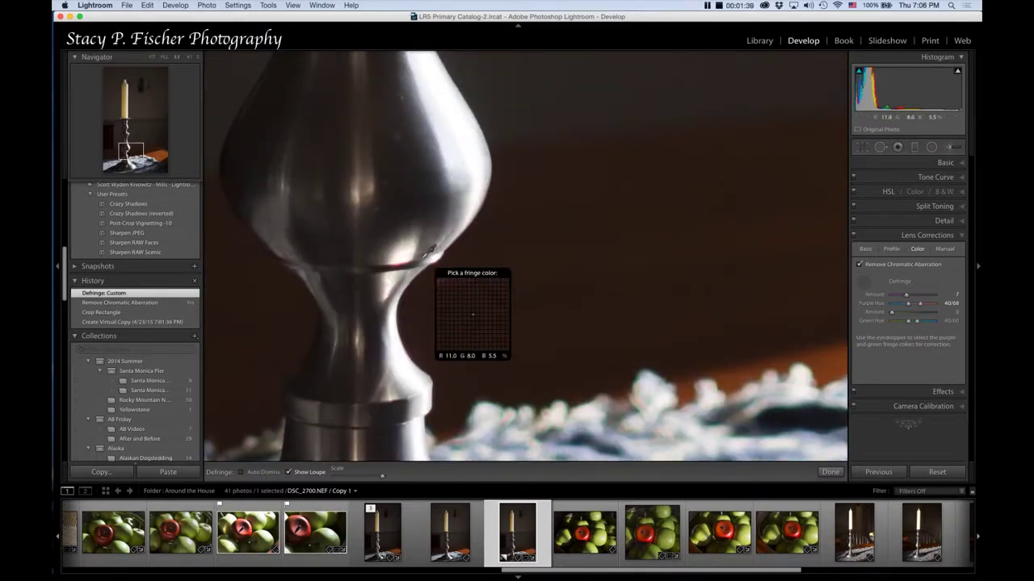
Resample purple fringe on the stem, raising purple defringe to amount 12 with hue 52/100.
click(863, 282)
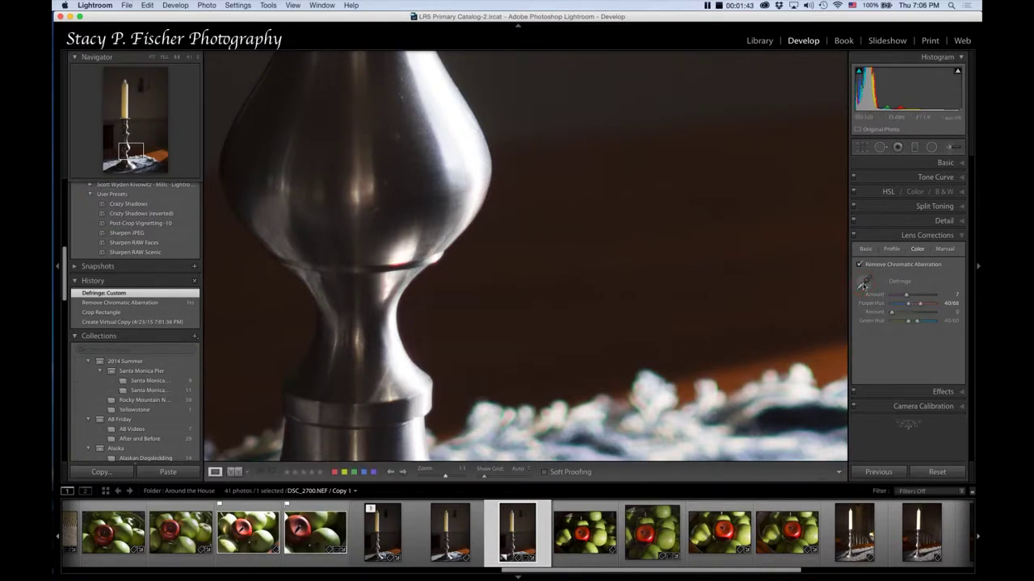
click(864, 282)
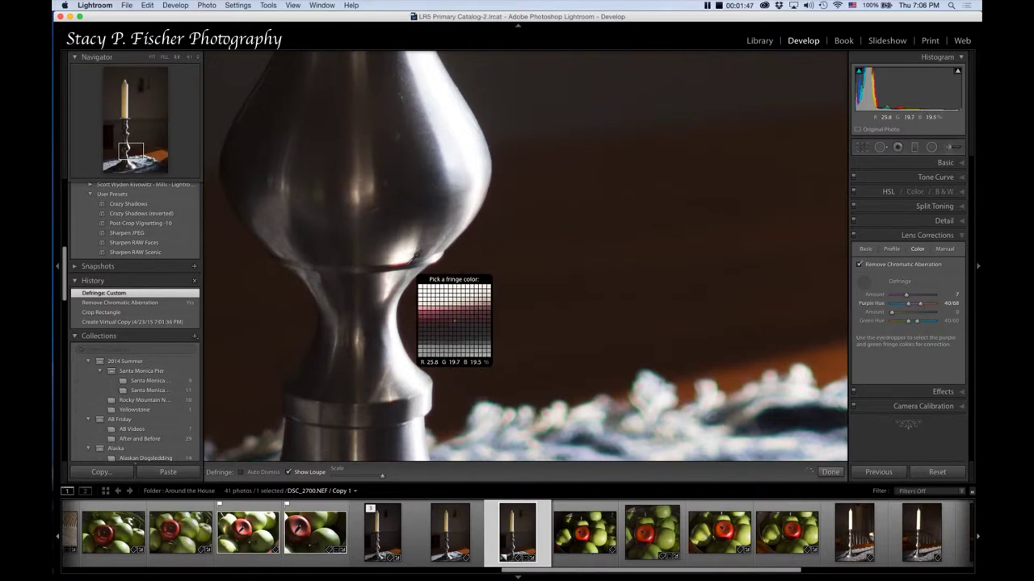
click(413, 257)
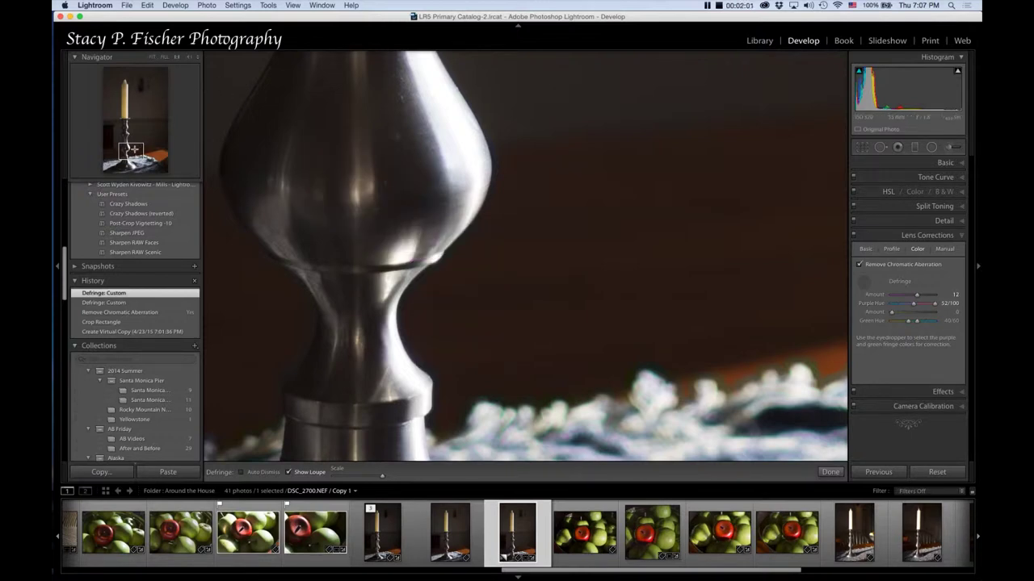
drag(130, 151, 127, 125)
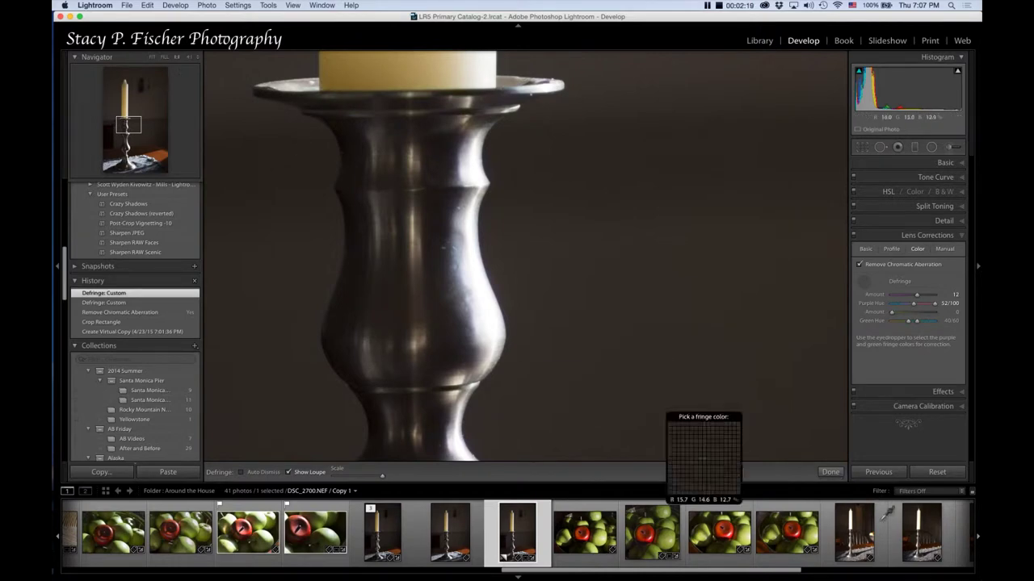
click(832, 472)
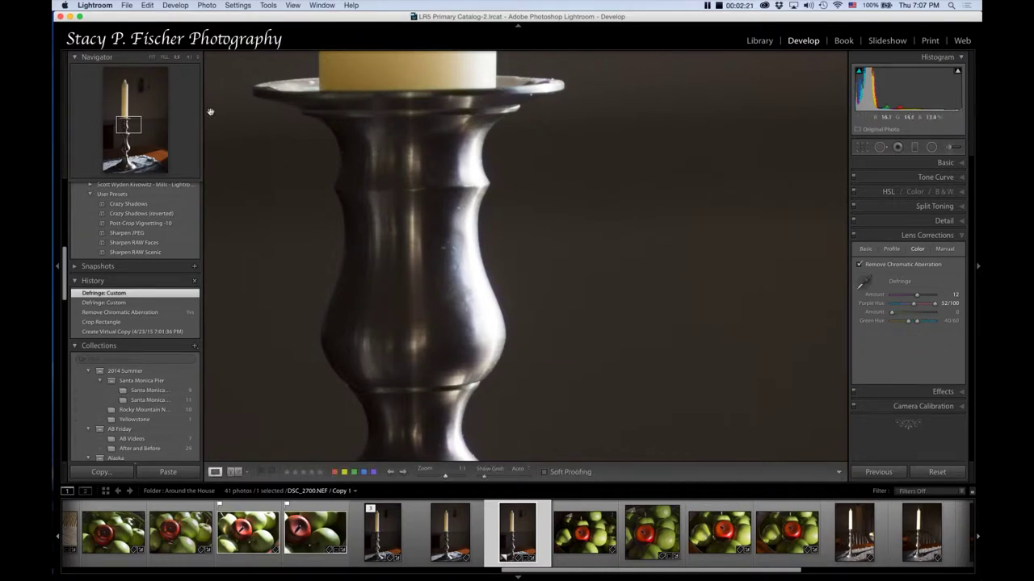
Send a copy of the photo with Lightroom adjustments to Color Efex Pro 4.
click(151, 58)
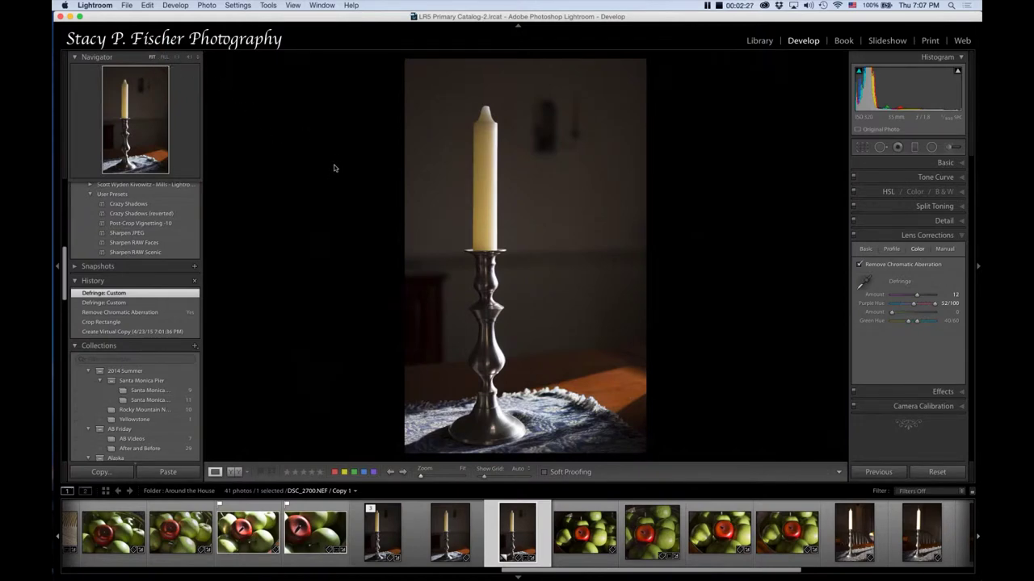
right_click(520, 322)
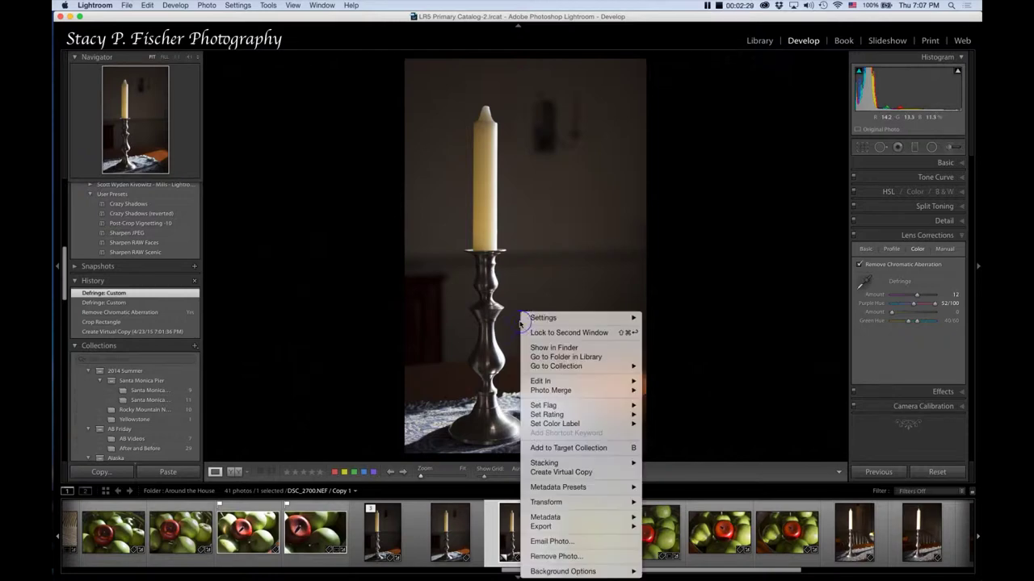
mouse_move(557, 384)
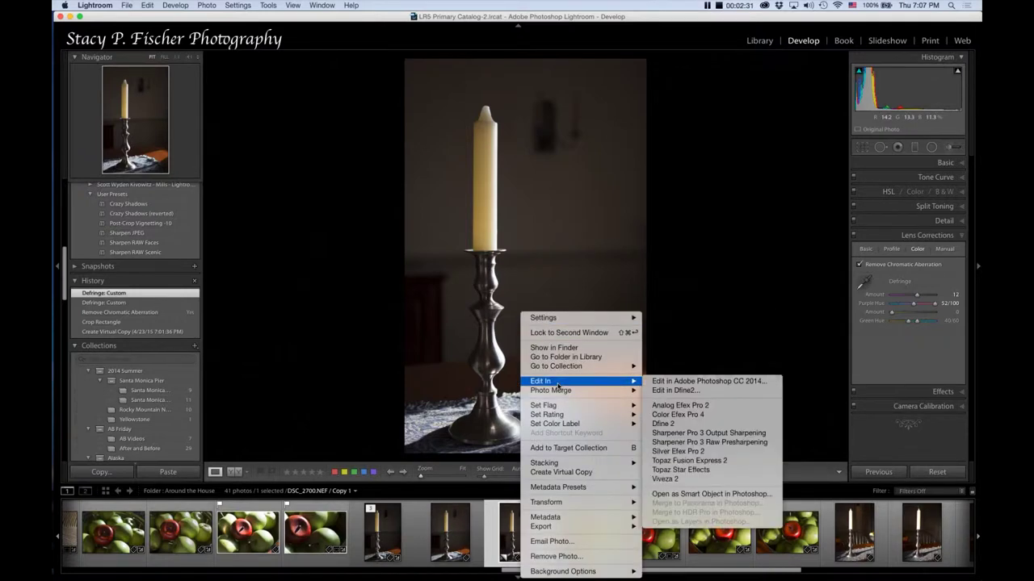
click(699, 416)
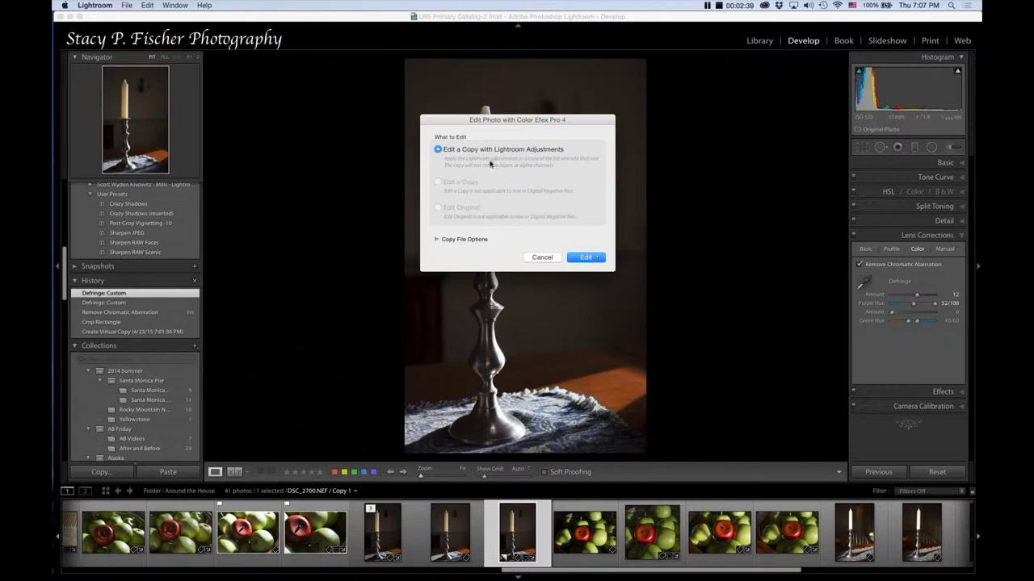
click(587, 258)
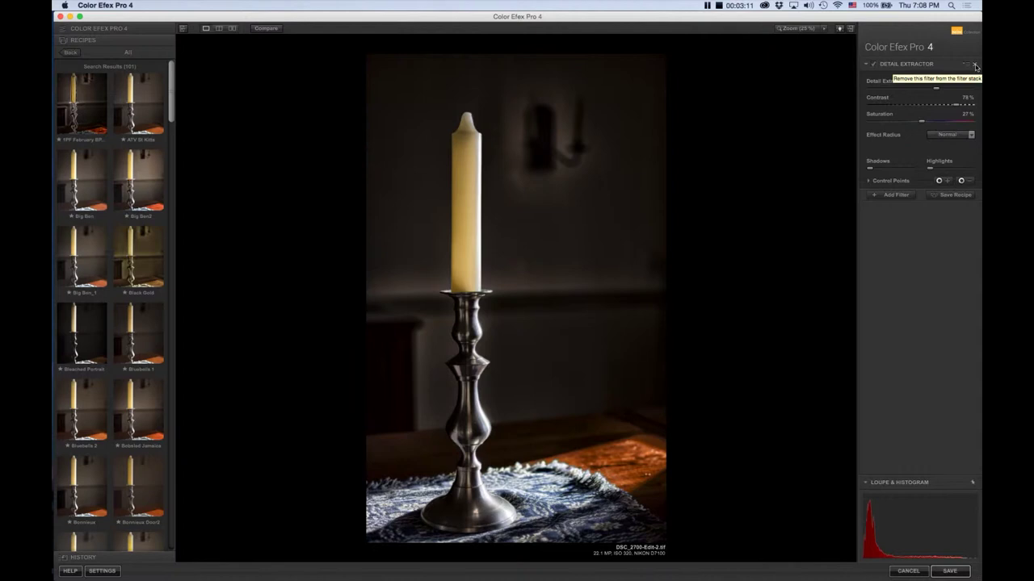
Remove the Detail Extractor filter and return to the full filter list.
click(975, 66)
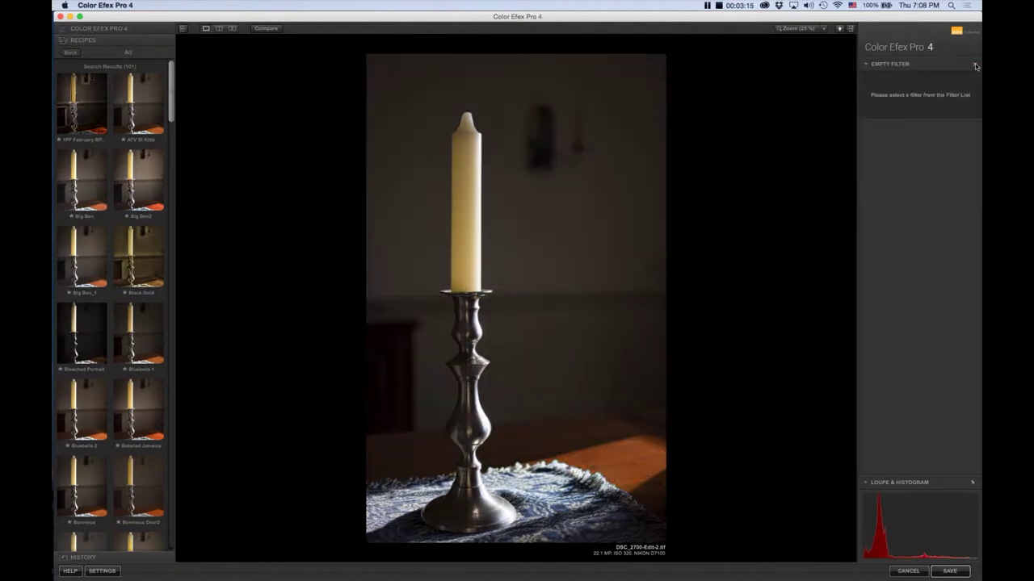
click(70, 52)
click(59, 30)
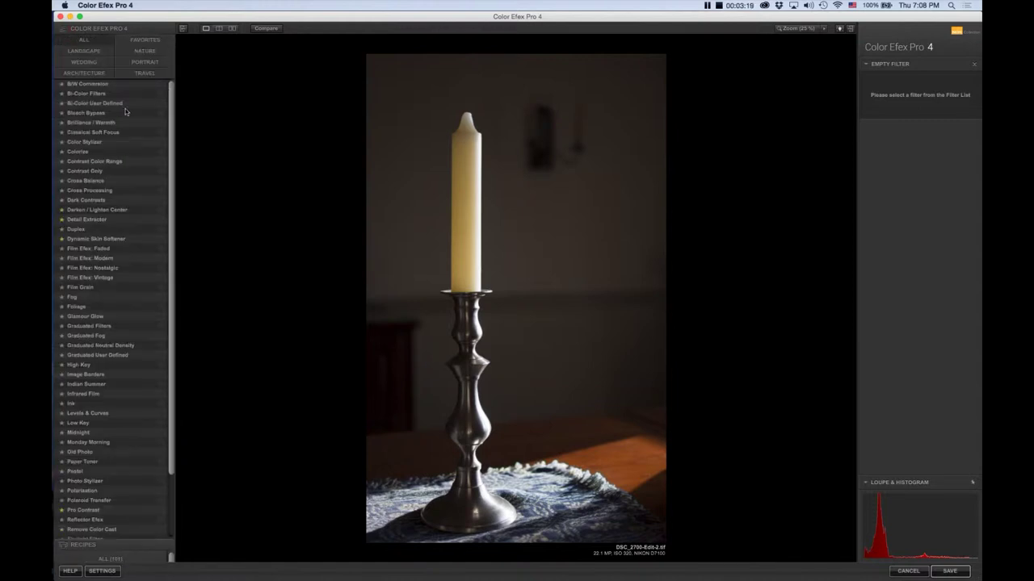
Apply Pro Contrast's 03 - Dynamic Contrast preset.
scroll(172, 181, down, 3)
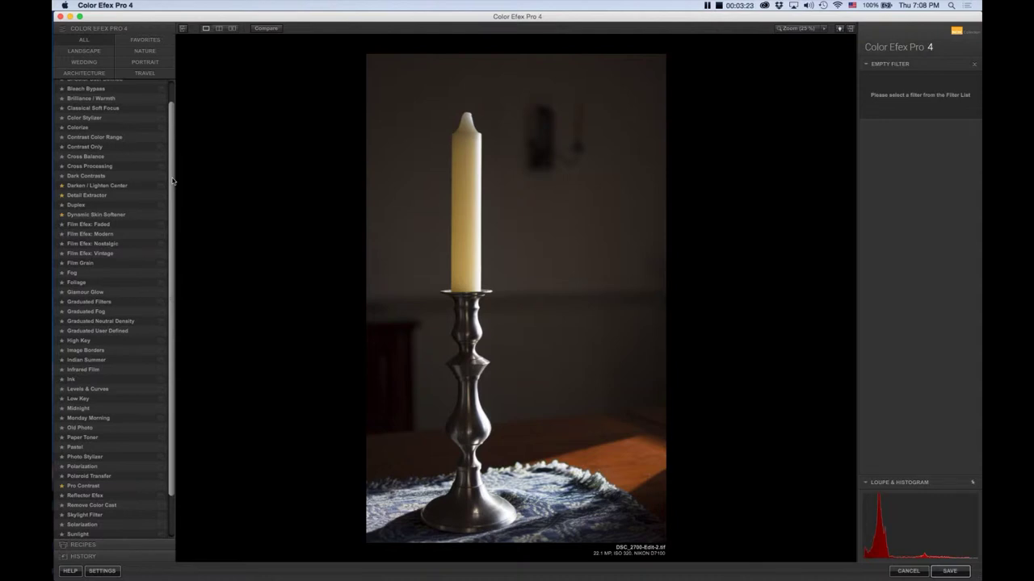
scroll(172, 181, down, 5)
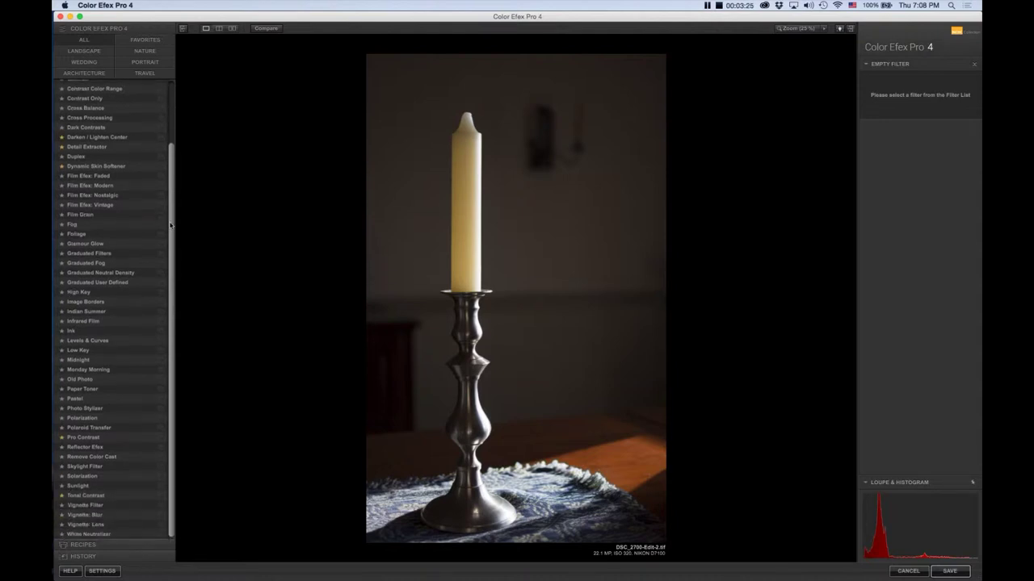
click(161, 437)
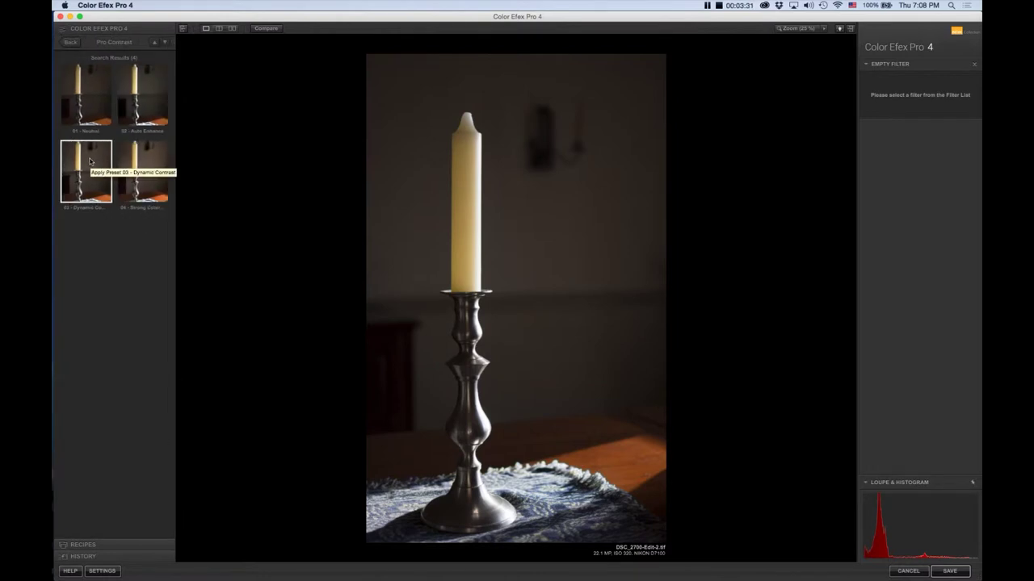
click(89, 161)
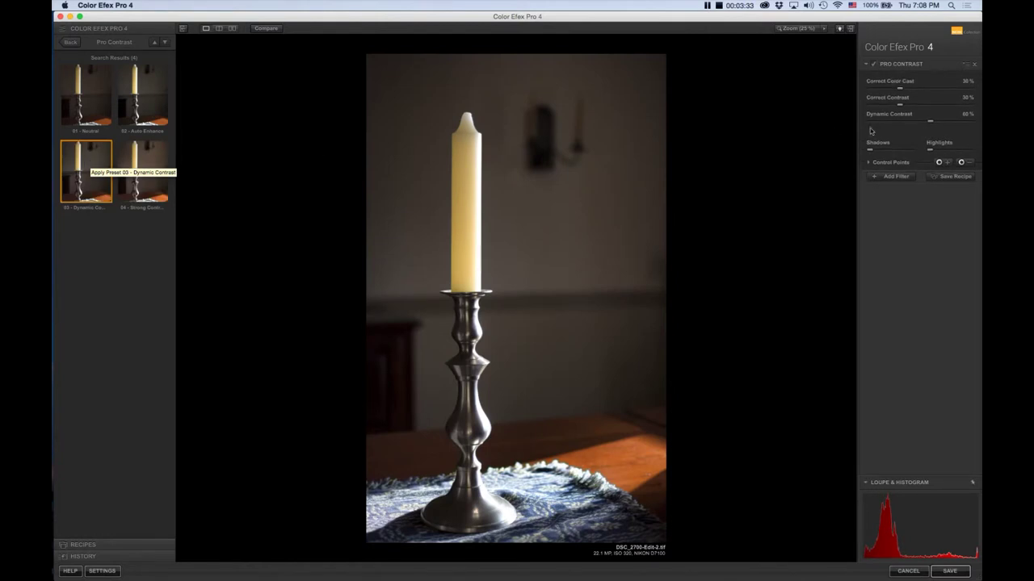
Toggle Pro Contrast off and on to compare the photo with and without it.
click(874, 65)
click(873, 64)
click(874, 65)
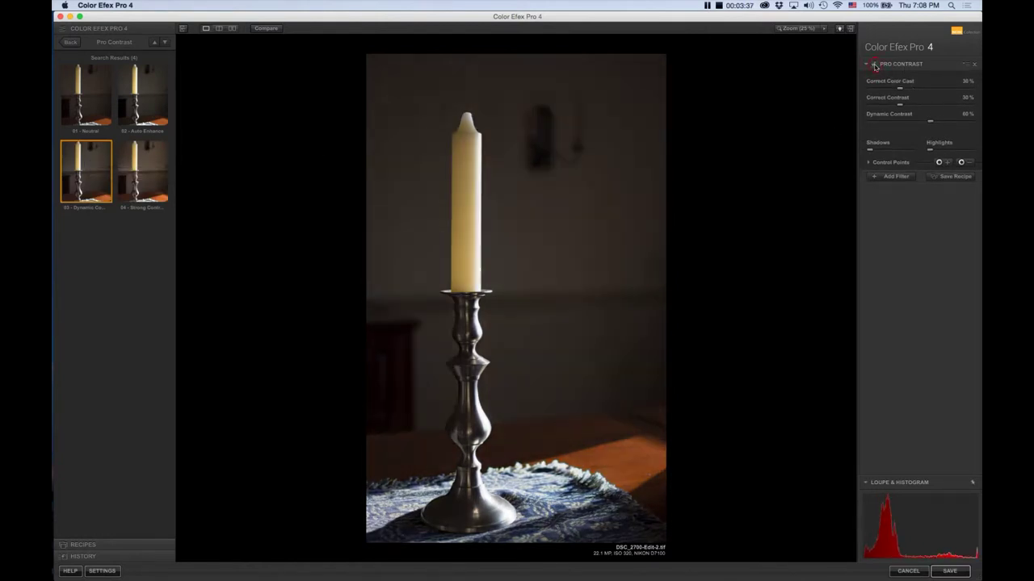
click(874, 64)
click(873, 64)
click(874, 65)
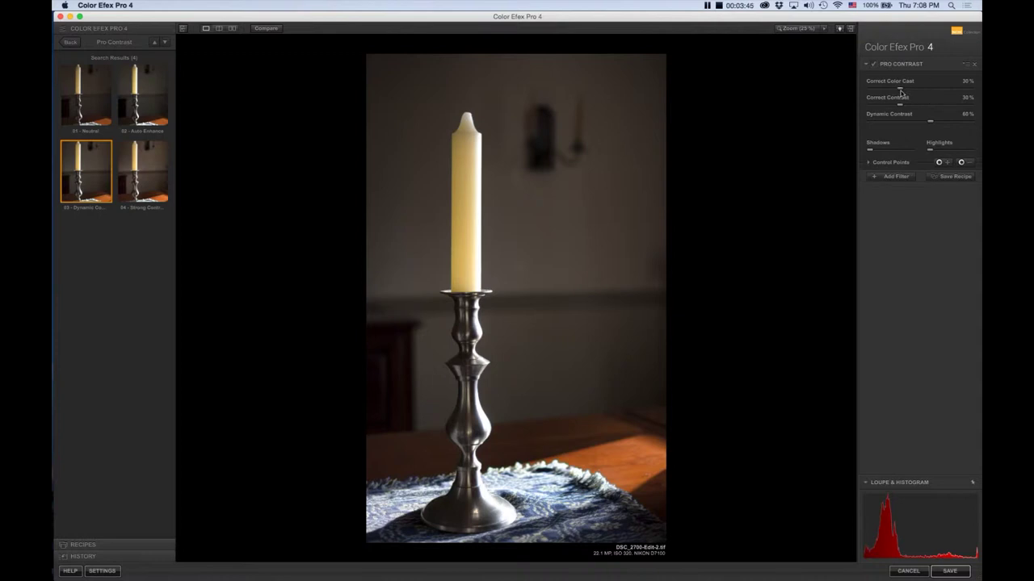
Lower Dynamic Contrast to about 24%, Correct Color Cast to about 27%, Correct Contrast to about 23%.
click(931, 122)
drag(931, 124, 900, 121)
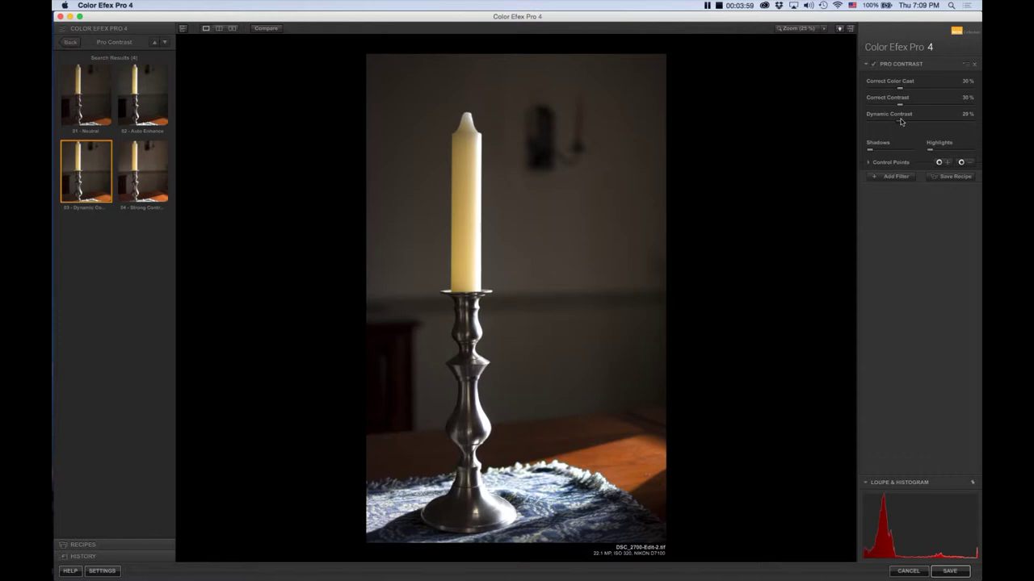
drag(902, 122, 894, 123)
drag(900, 92, 897, 91)
drag(901, 107, 893, 105)
Compare with Pro Contrast off and on, then add an empty second filter slot.
click(874, 65)
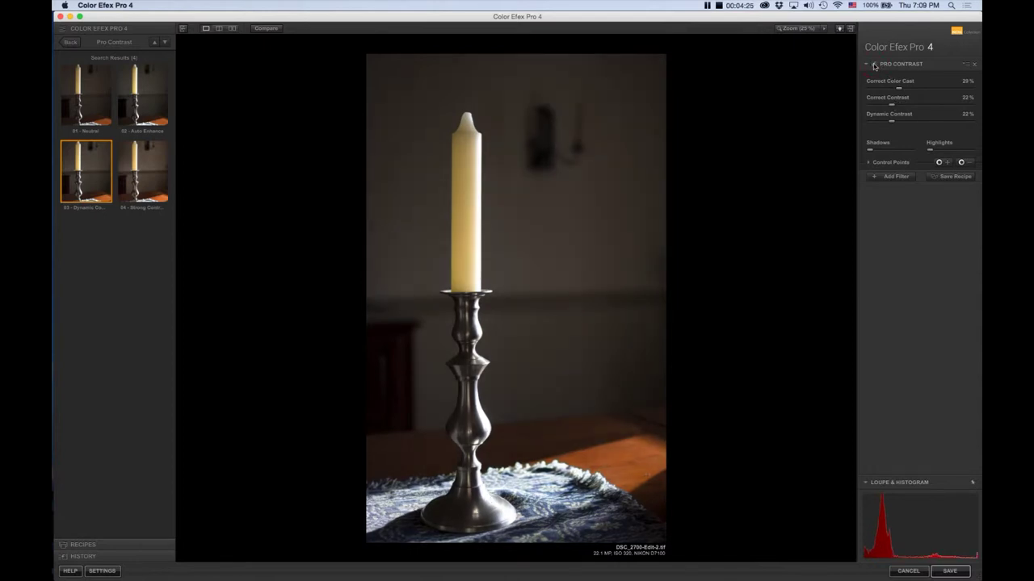
click(873, 64)
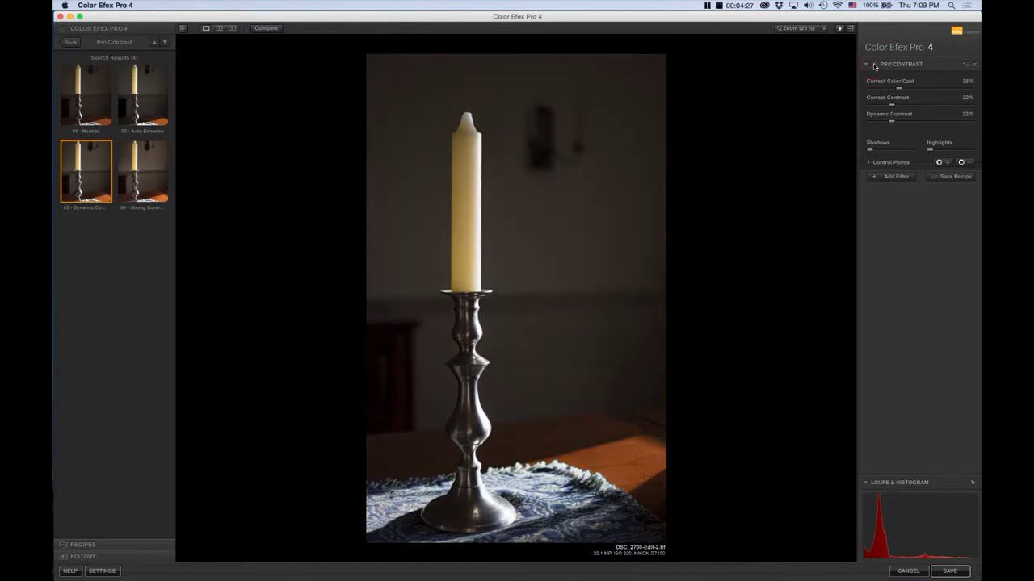
click(873, 64)
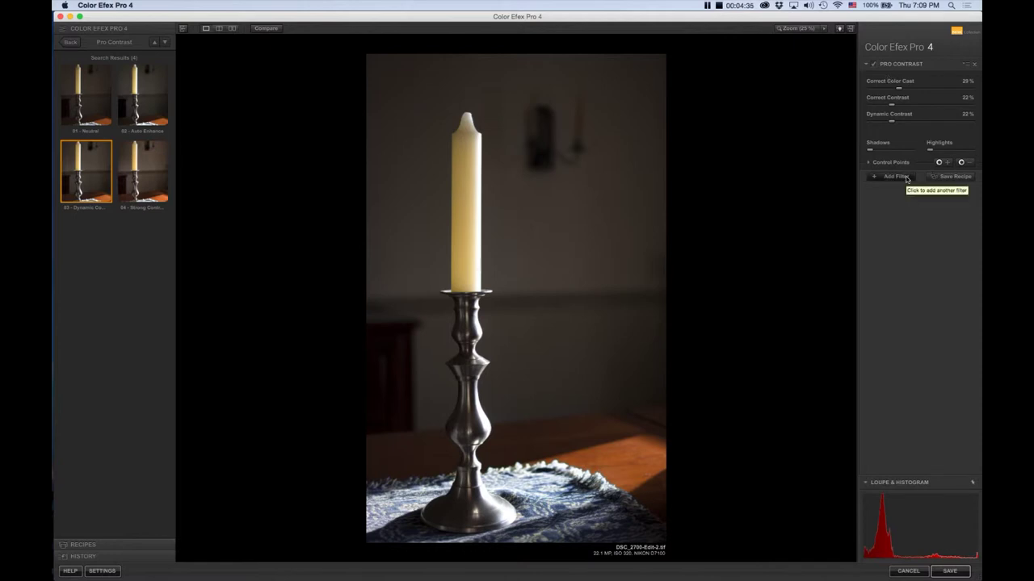
click(907, 179)
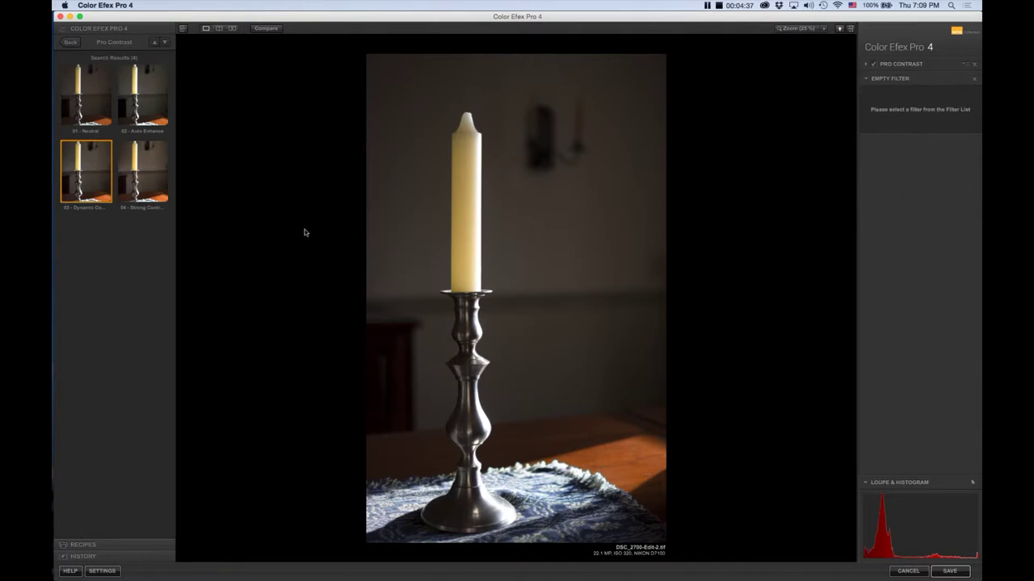
Apply the Darken / Lighten Center filter's 01 - Default preset.
click(70, 41)
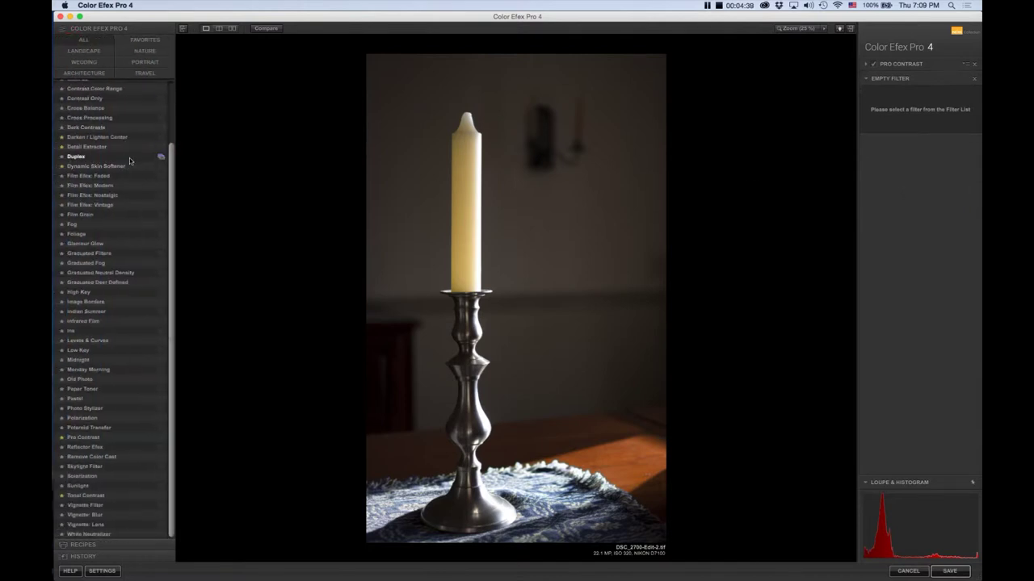
click(161, 137)
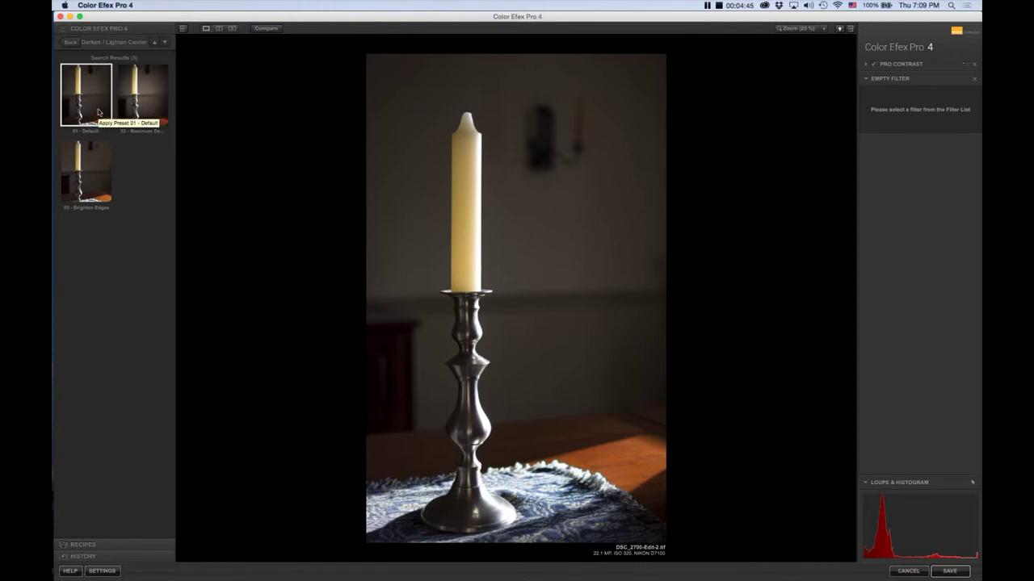
click(98, 112)
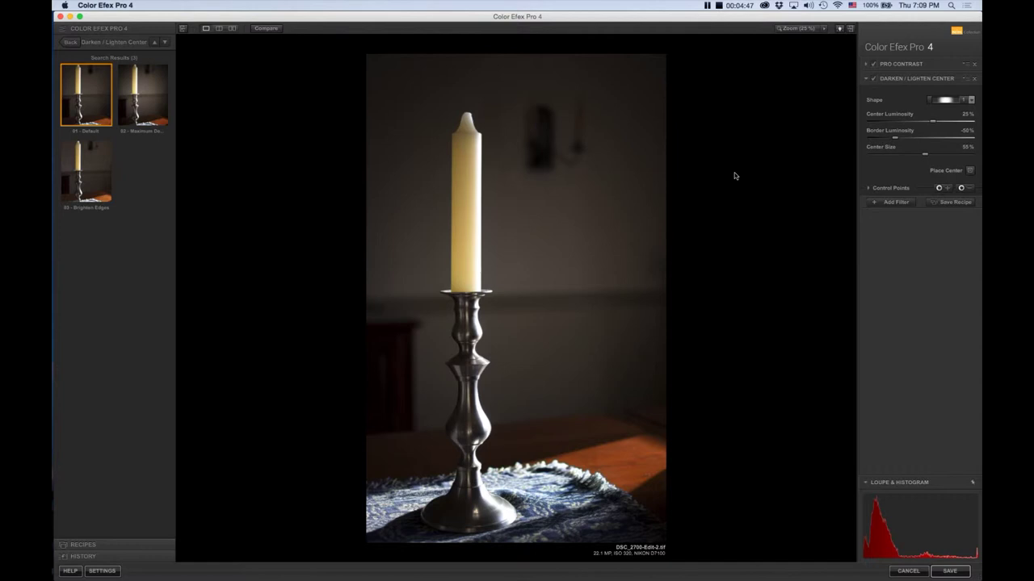
Set center shape 2 and darken Center Luminosity to 9% and Border Luminosity to -61%.
click(971, 100)
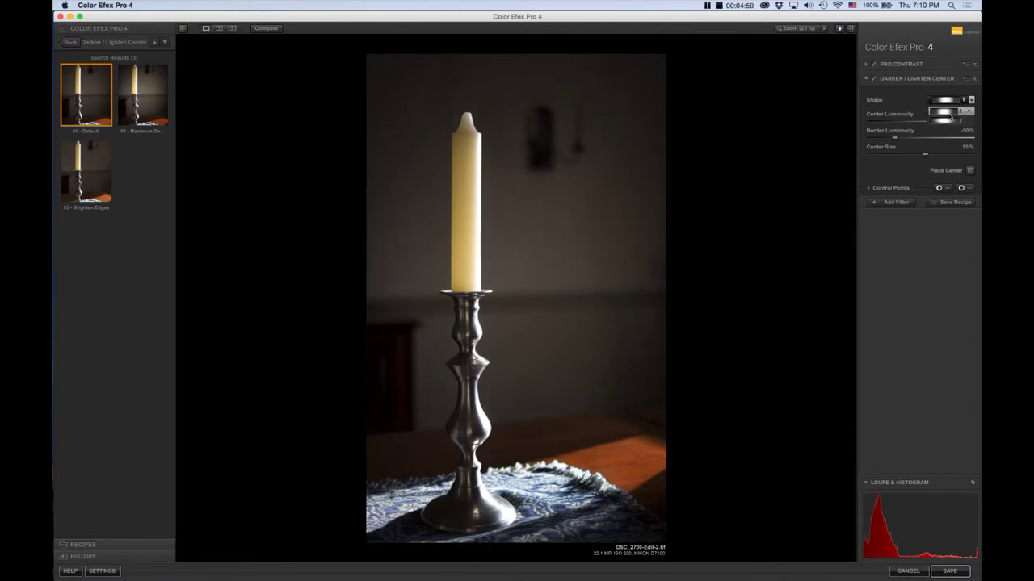
click(948, 120)
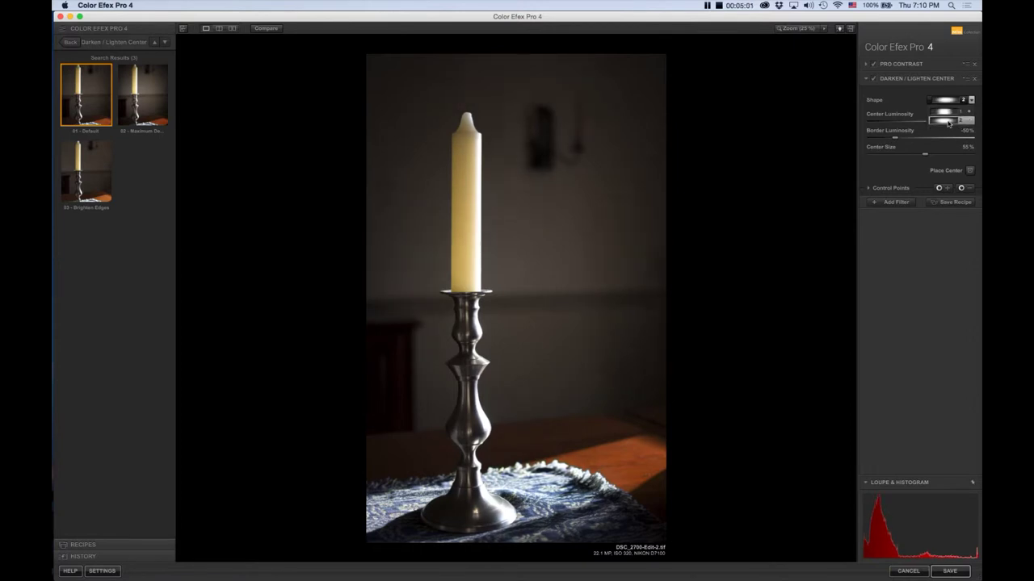
click(948, 122)
click(934, 122)
drag(933, 122, 927, 123)
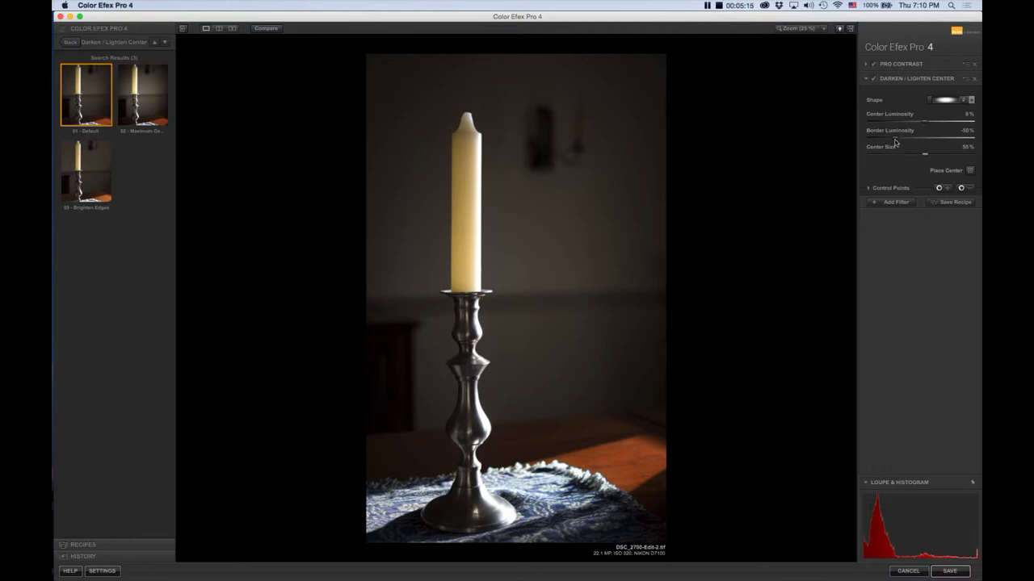
drag(895, 141, 911, 157)
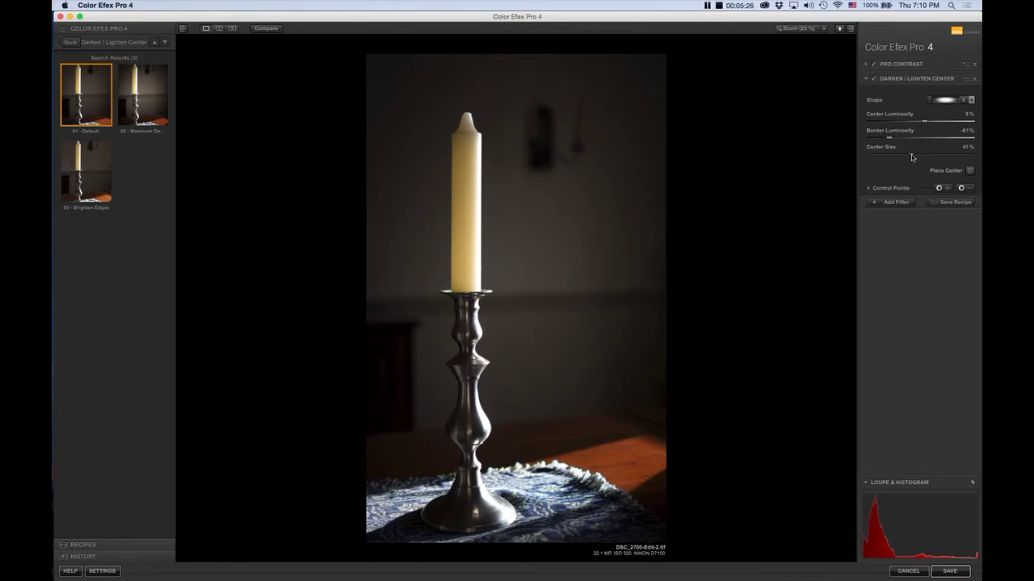
Place the Darken / Lighten Center effect on the candlestick and compare it off and on.
click(971, 173)
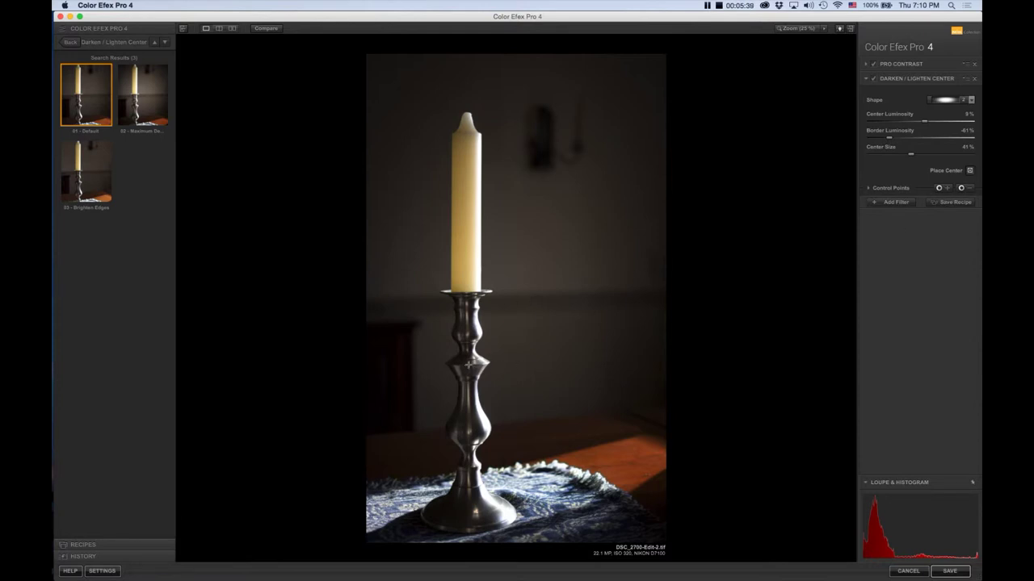
click(467, 365)
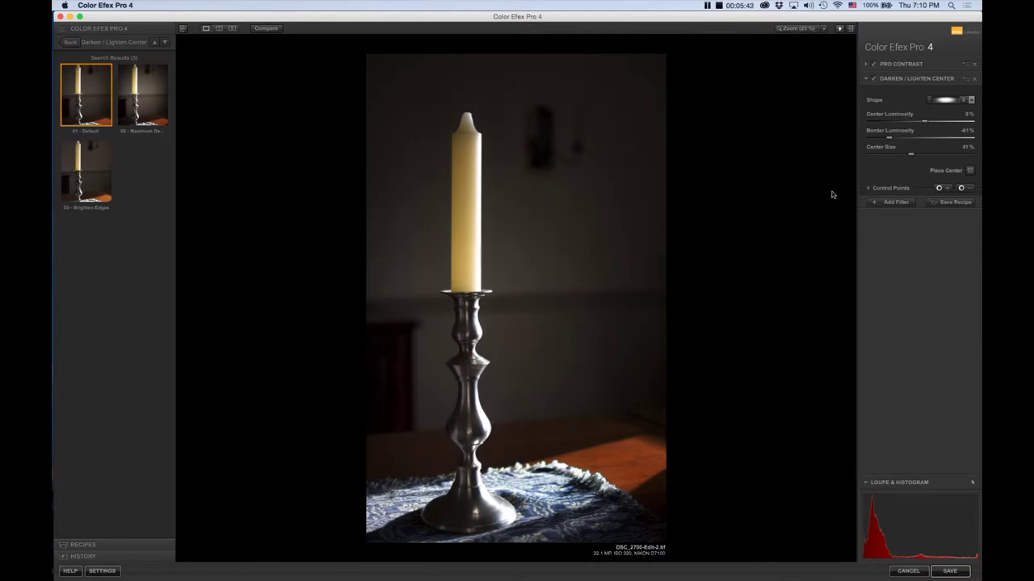
click(873, 79)
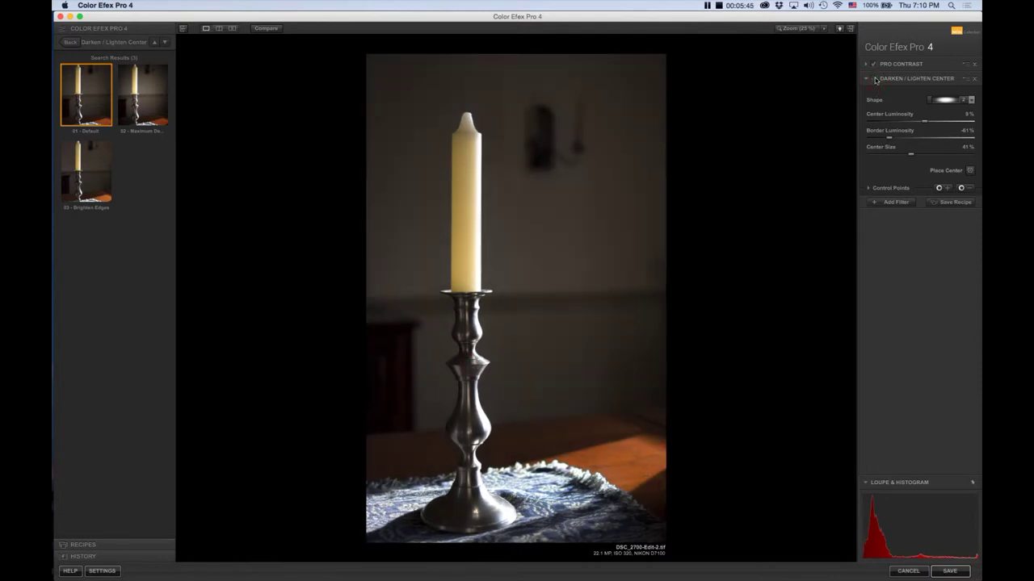
click(875, 79)
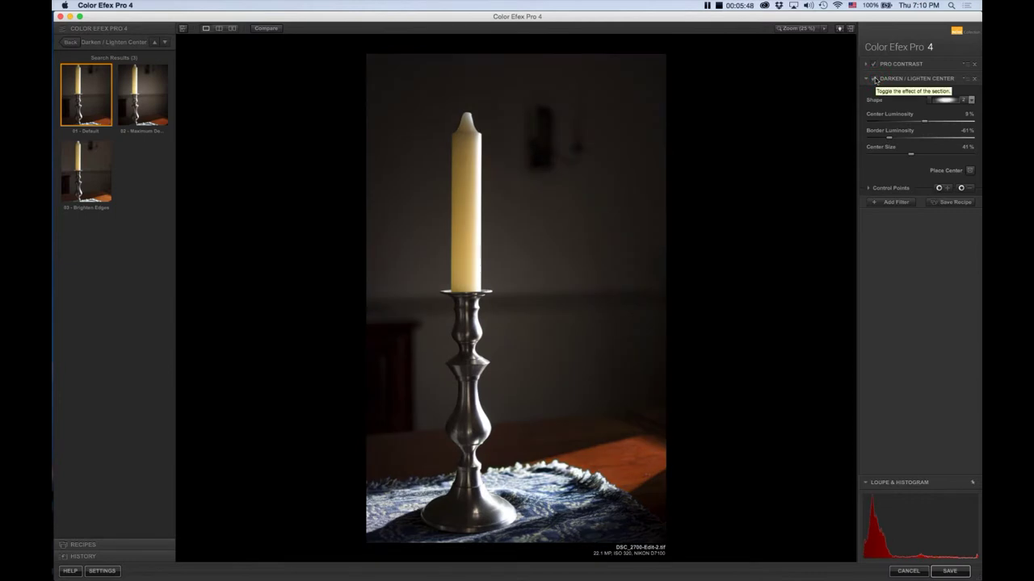
Toggle Pro Contrast and Darken / Lighten Center off and back on to compare.
click(873, 65)
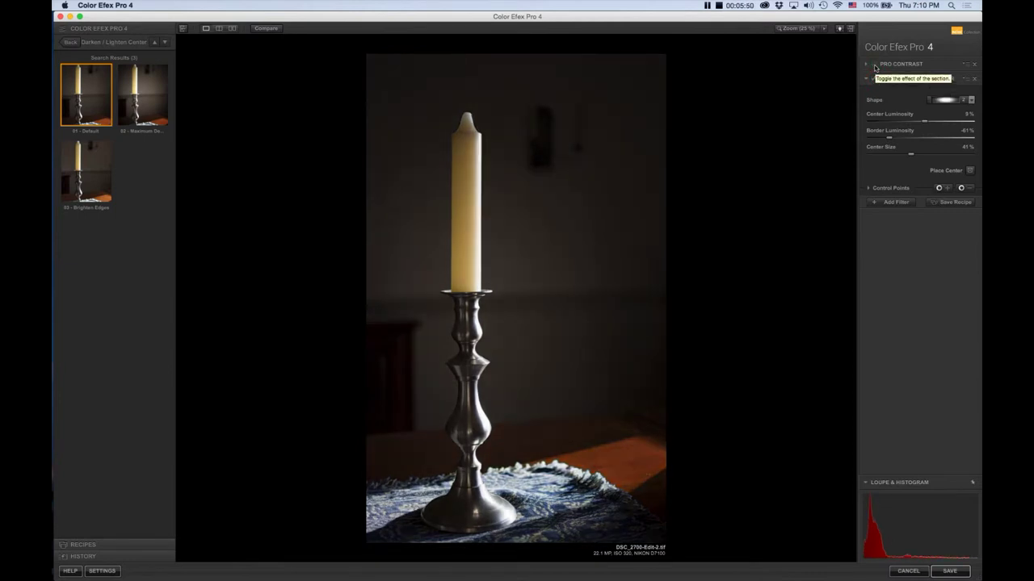
click(873, 65)
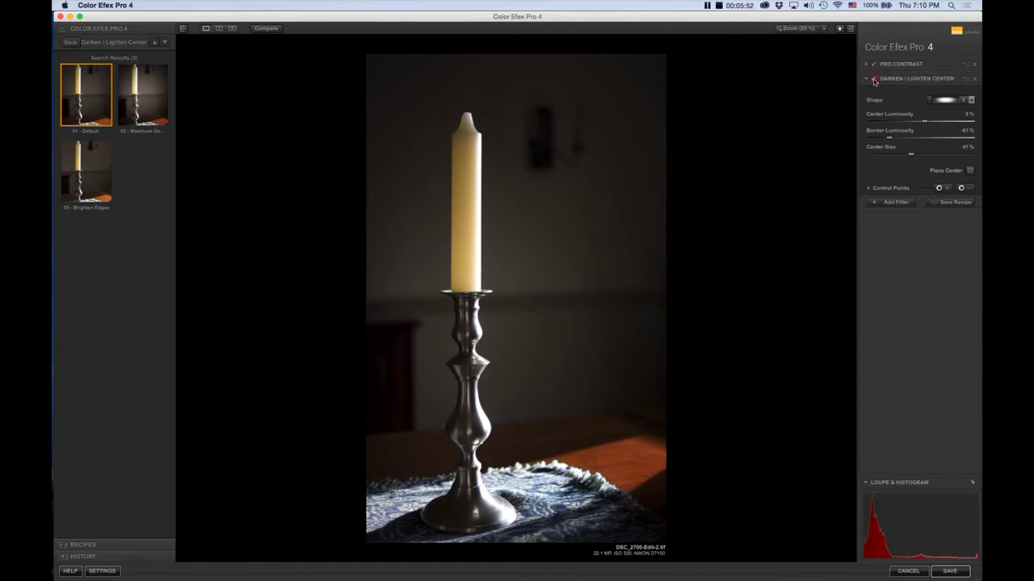
click(873, 79)
click(873, 79)
Save the filtered candle image back to Lightroom as DSC_2700-Edit-2.tif.
click(952, 574)
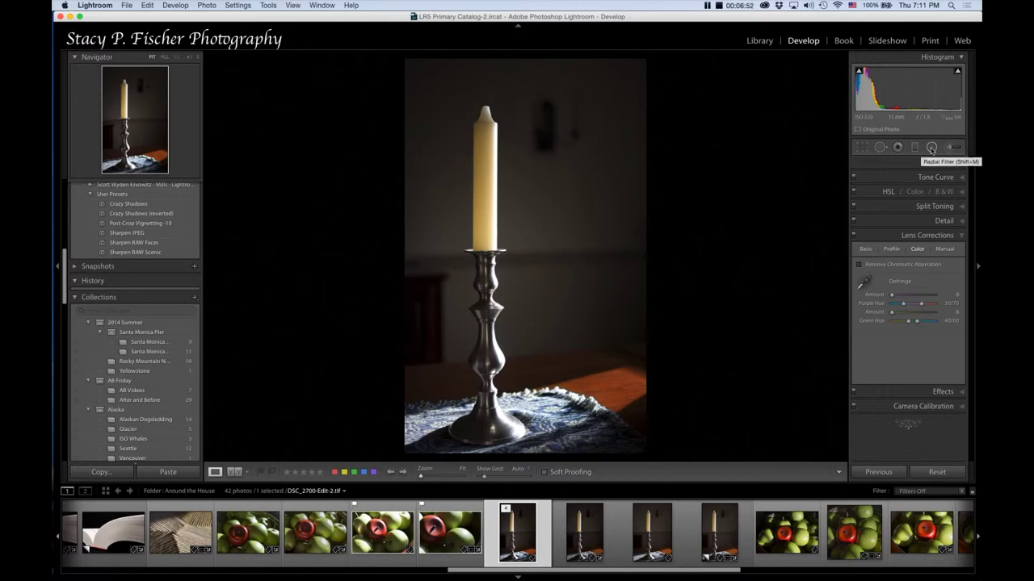
Fit a tall narrow radial filter over the candle and stem, then raise its Exposure to 1.45.
click(931, 148)
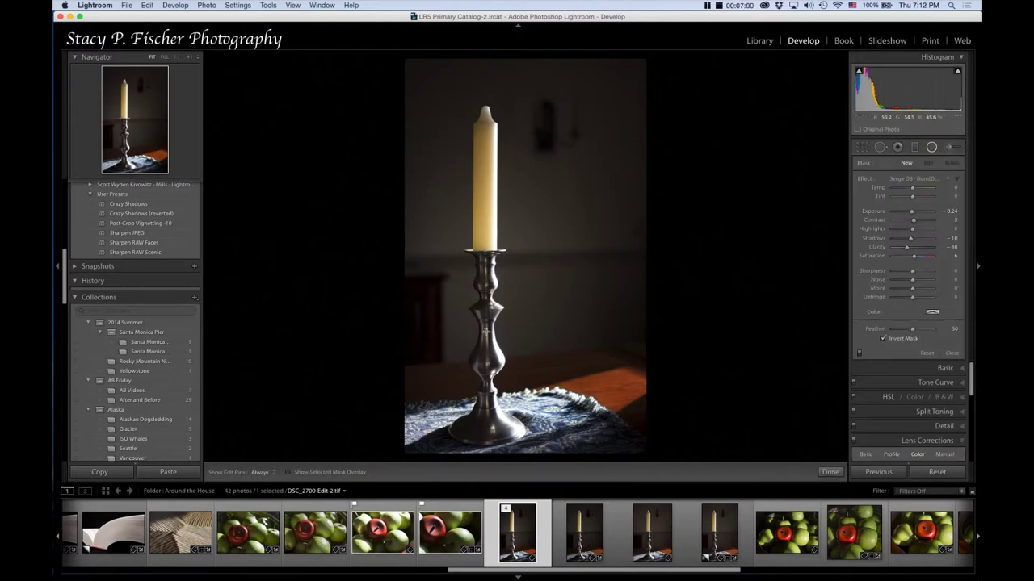
drag(485, 329, 480, 449)
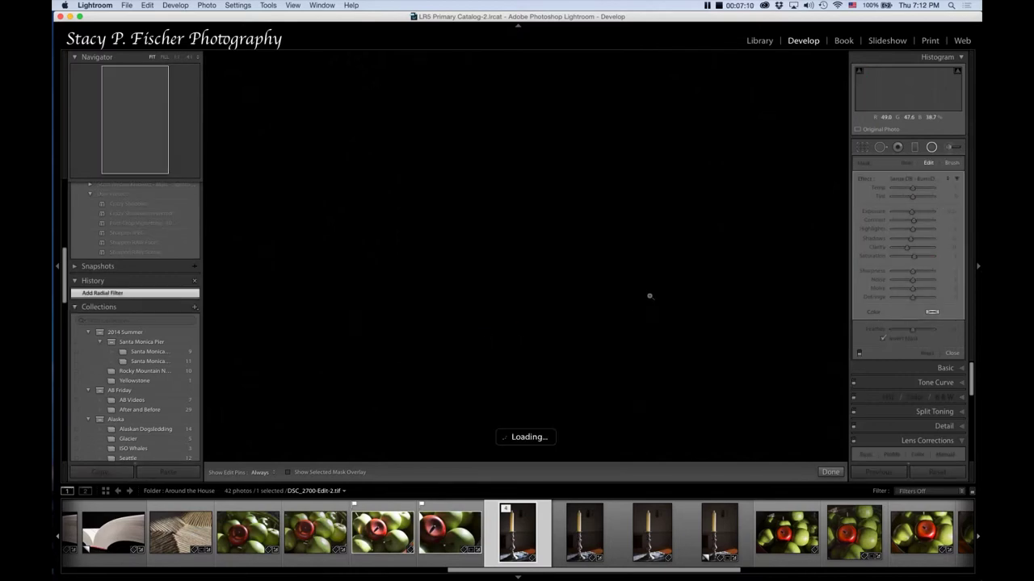
key(z)
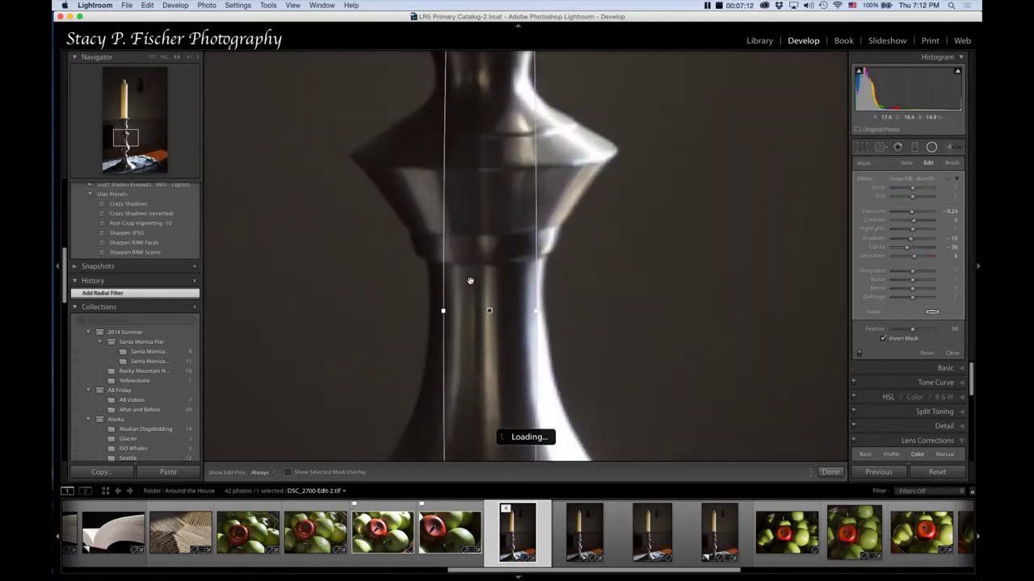
click(152, 57)
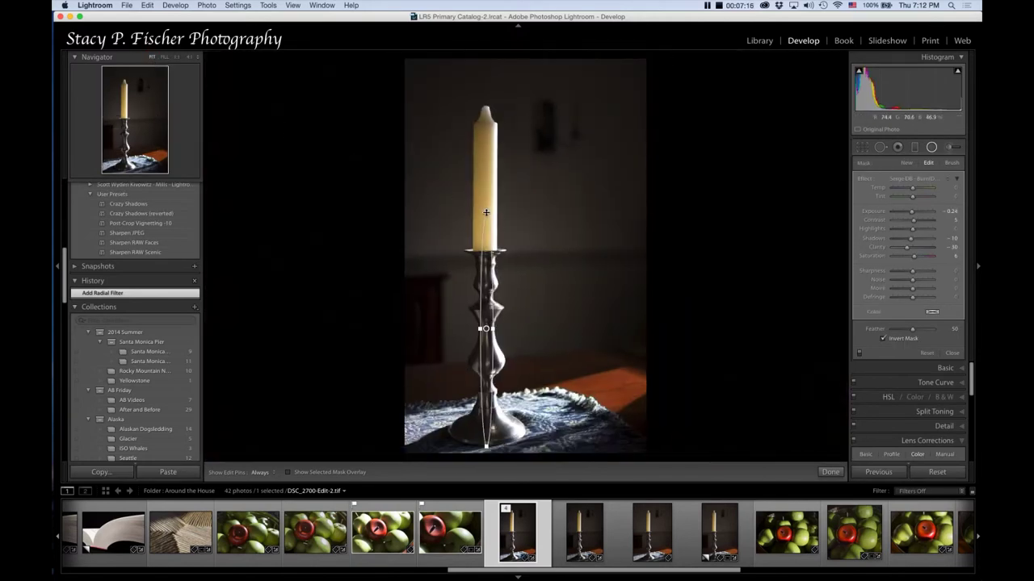
drag(485, 212, 486, 235)
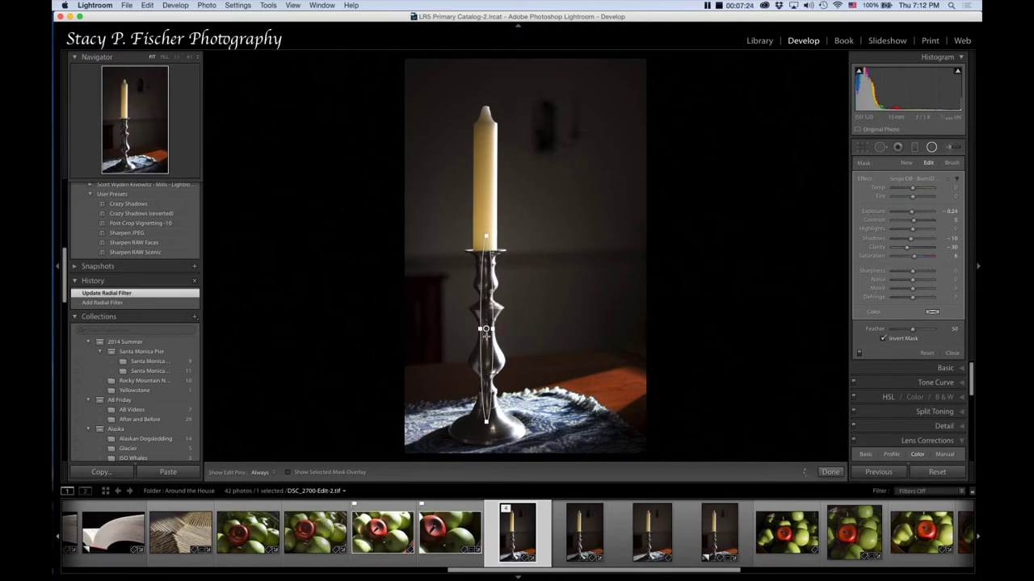
drag(487, 346, 485, 348)
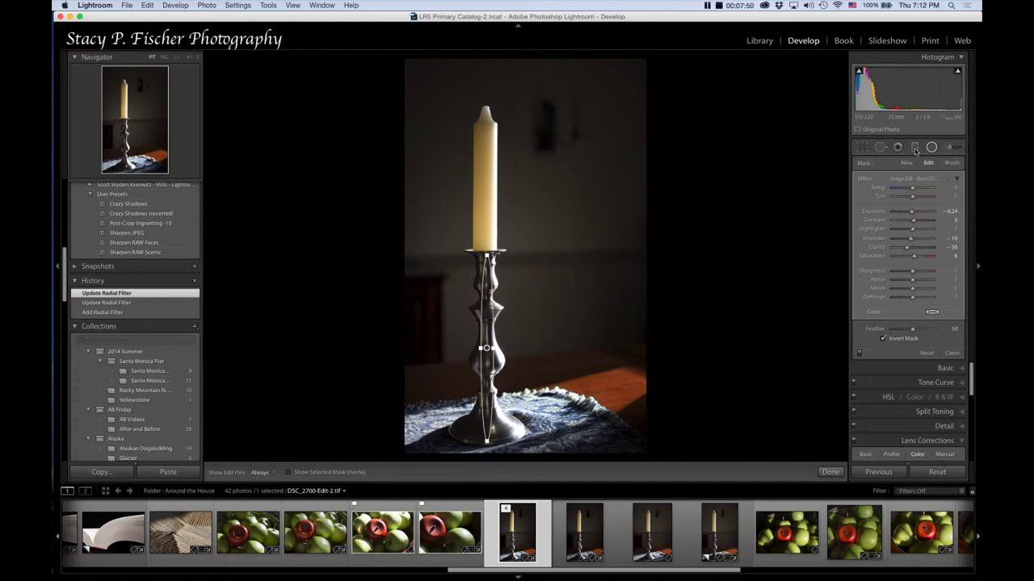
double_click(867, 182)
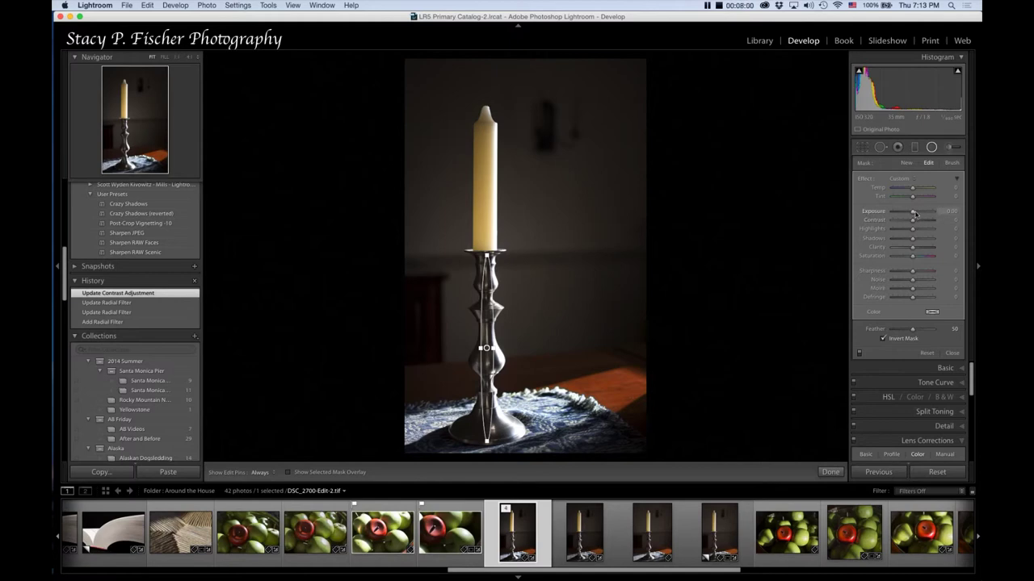
drag(913, 214, 918, 215)
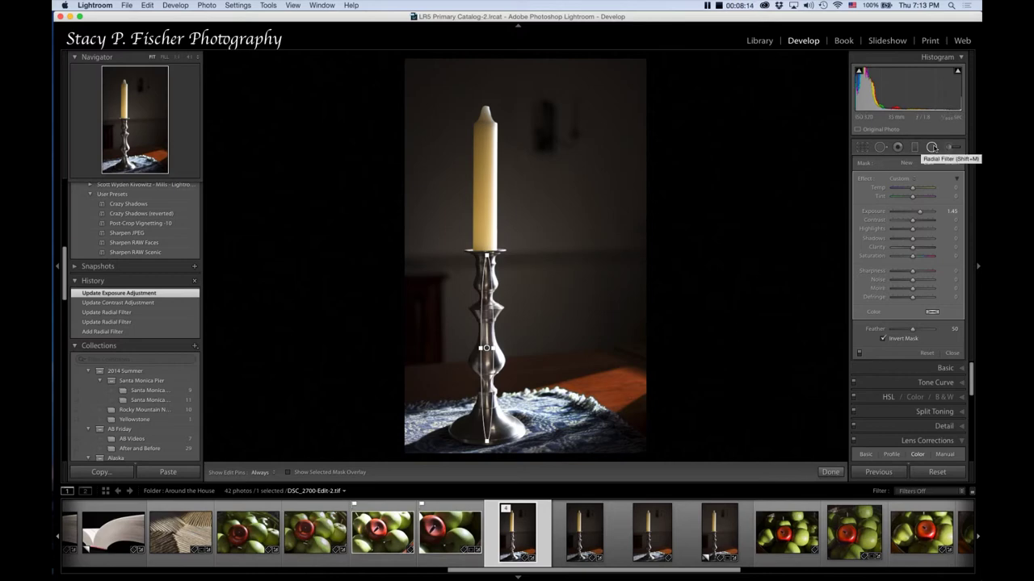
Add a second, non-inverted radial filter as a narrow ellipse over the candlestick stem.
click(931, 148)
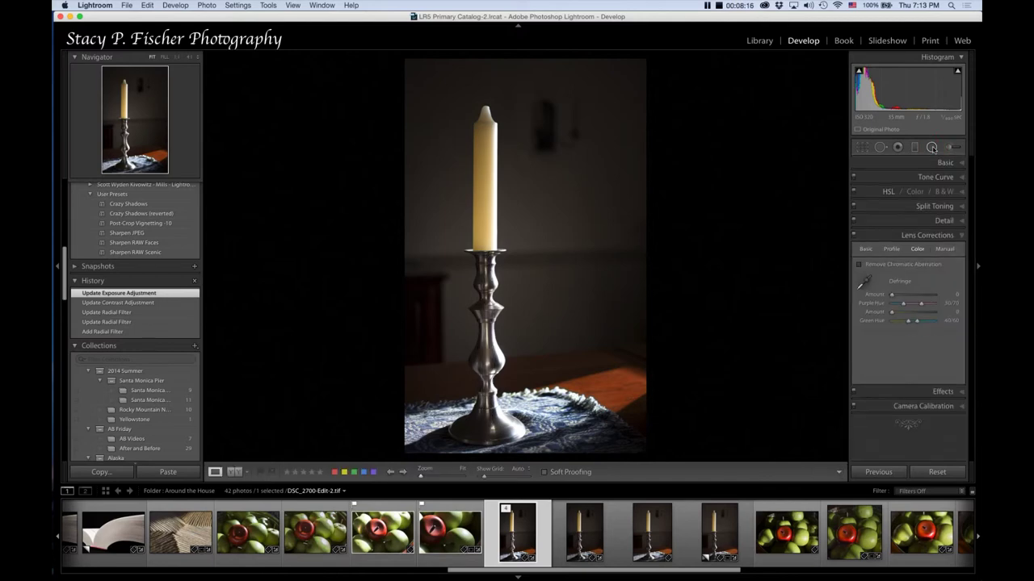
key(shift+m)
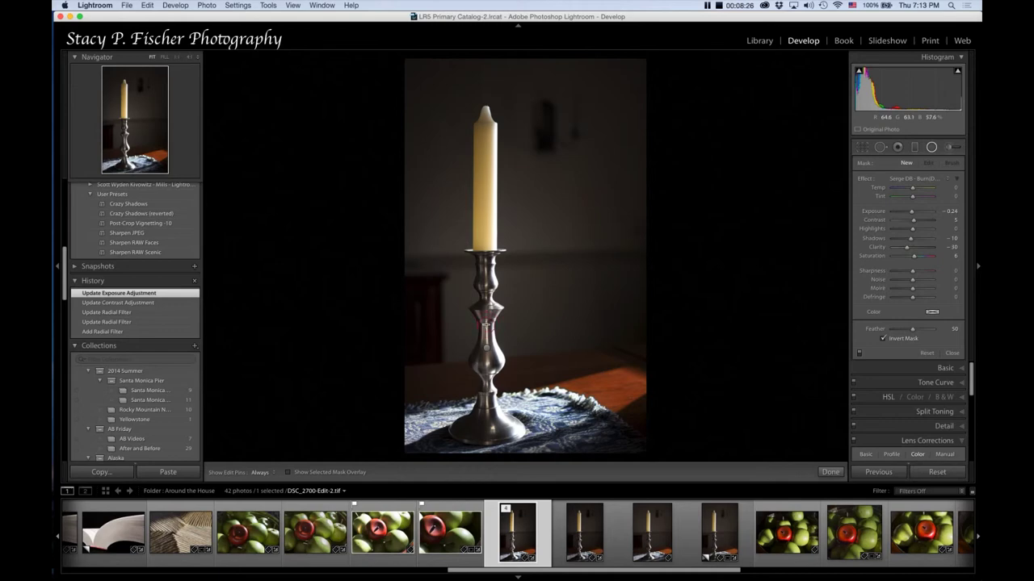
drag(485, 326, 474, 453)
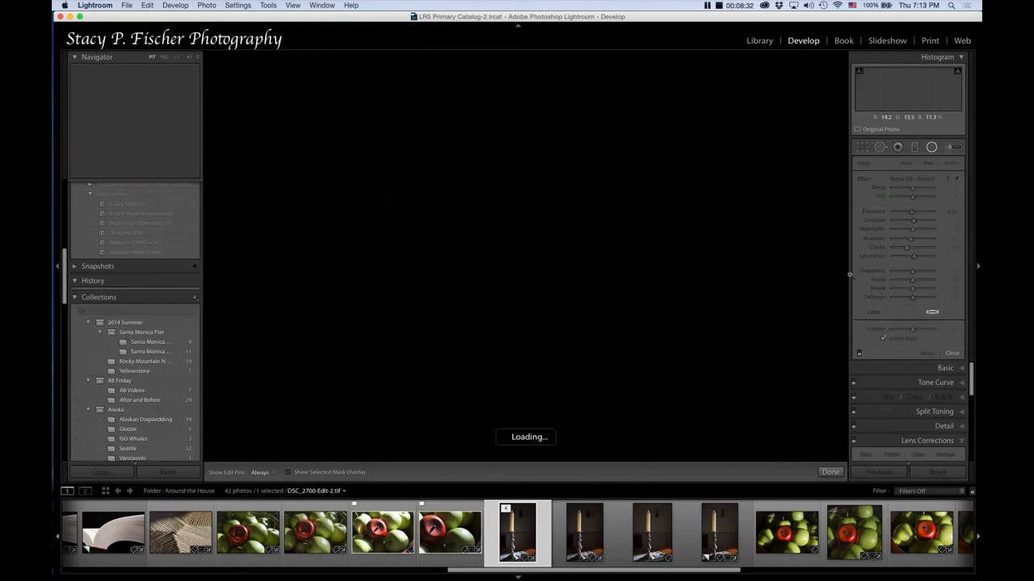
click(883, 340)
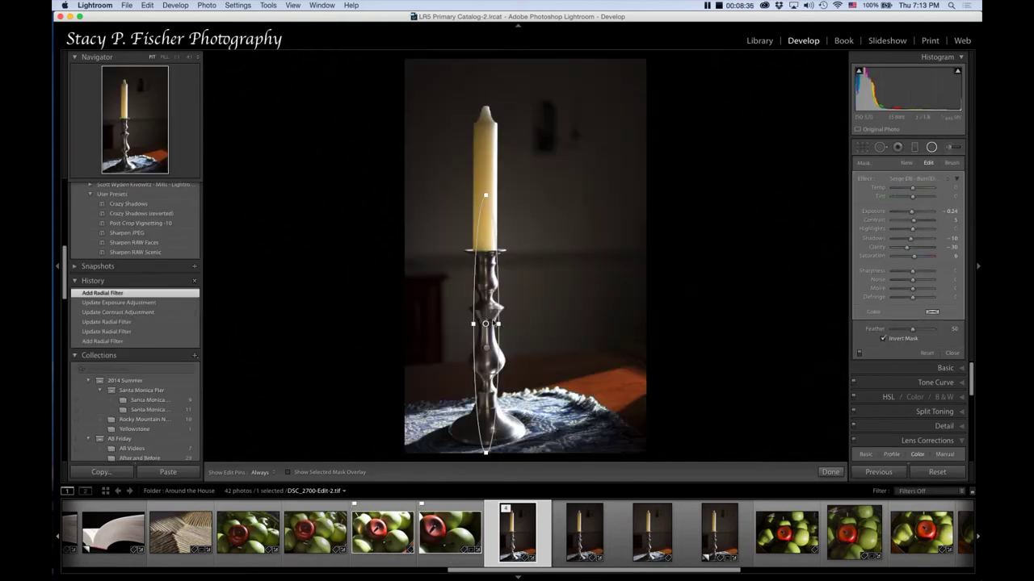
click(882, 340)
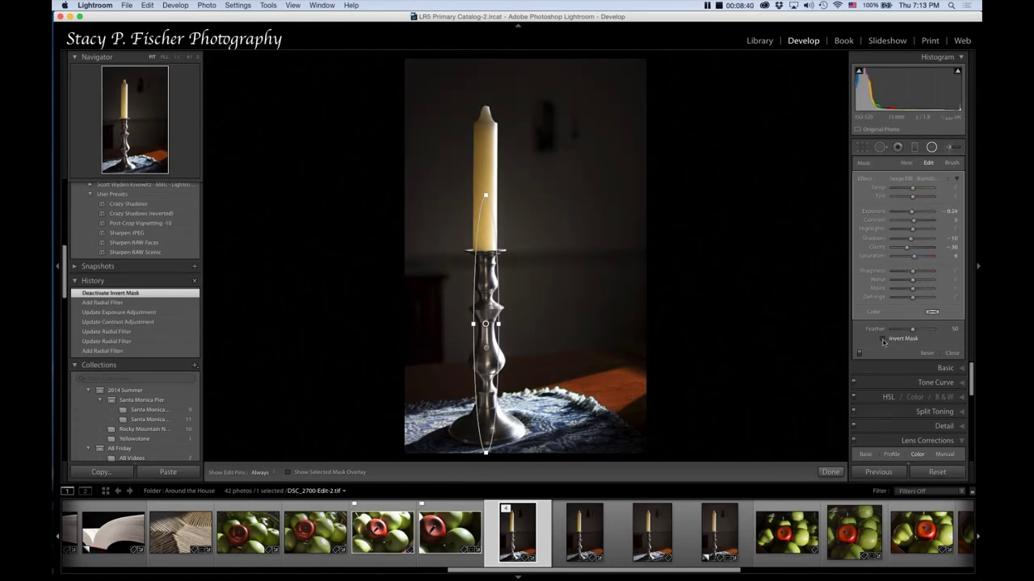
Reset the second filter's adjustments and set its Exposure to -0.74.
double_click(865, 178)
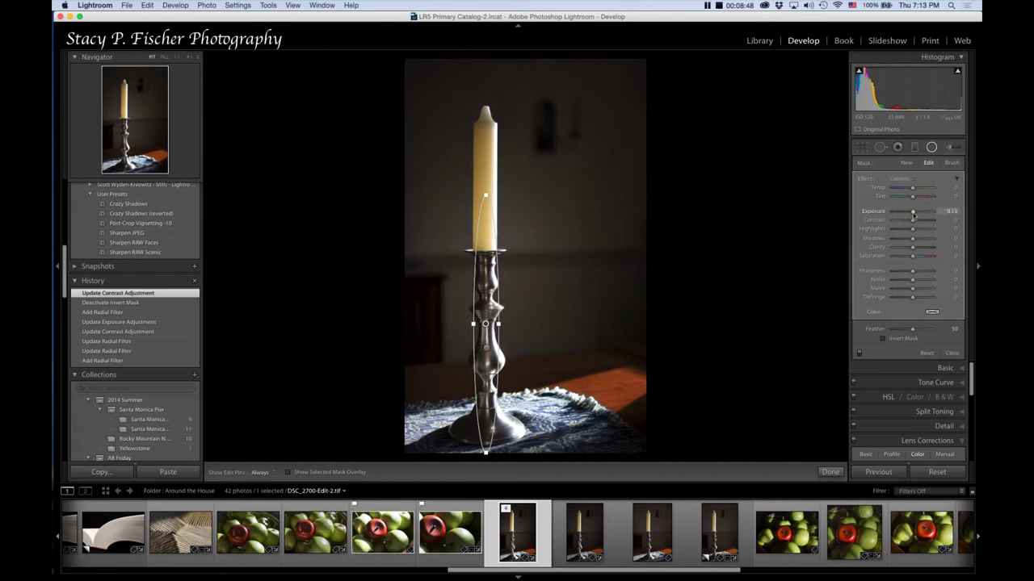
drag(913, 212, 909, 213)
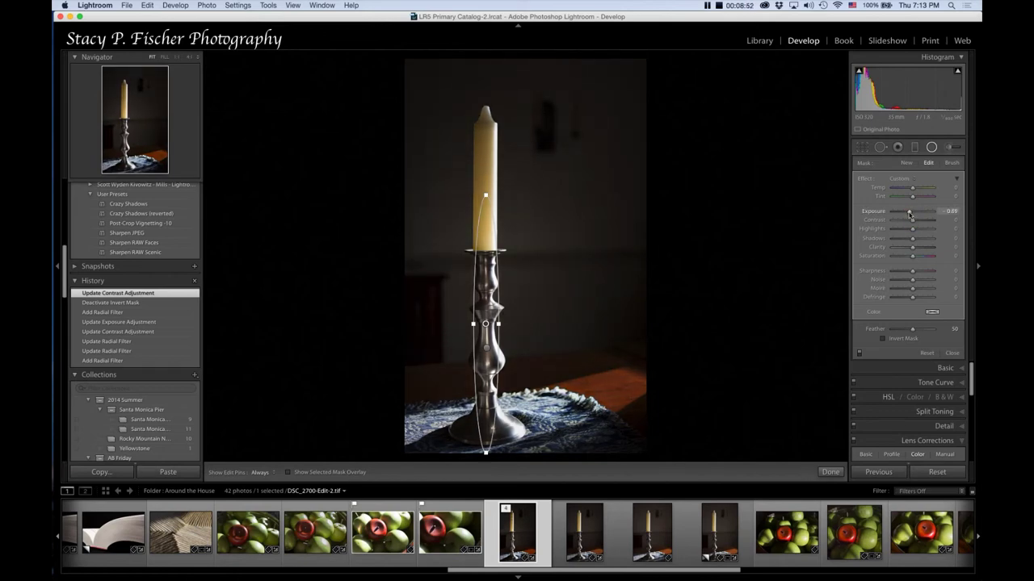
drag(910, 214, 908, 214)
click(952, 212)
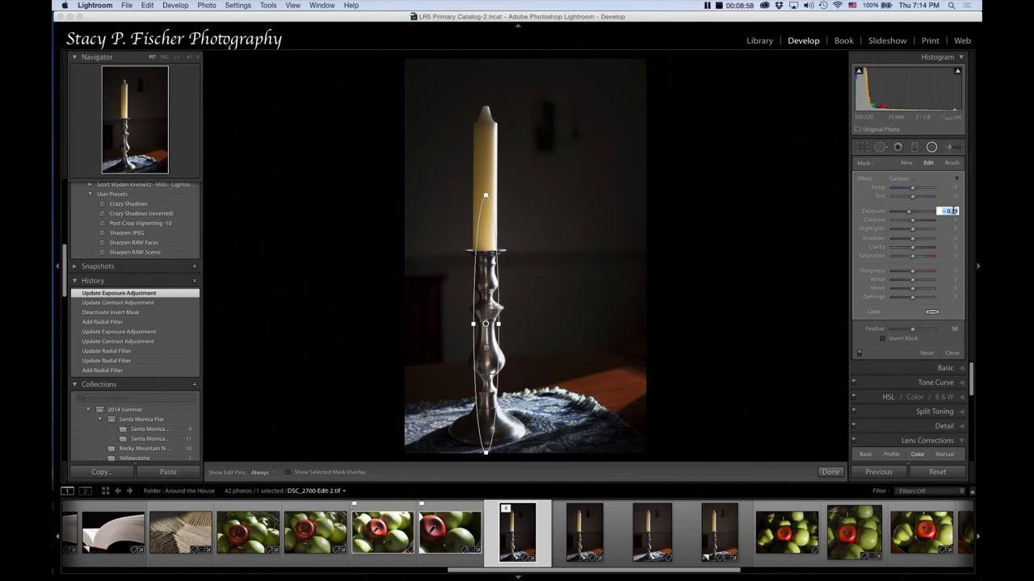
click(953, 210)
text(9)
key(BackSpace)
text(4)
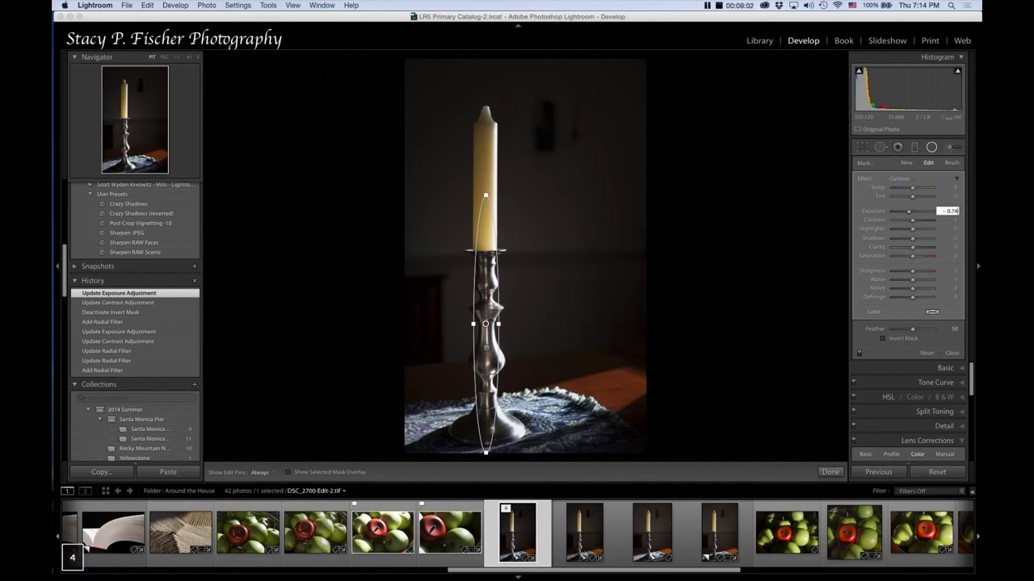
key(Return)
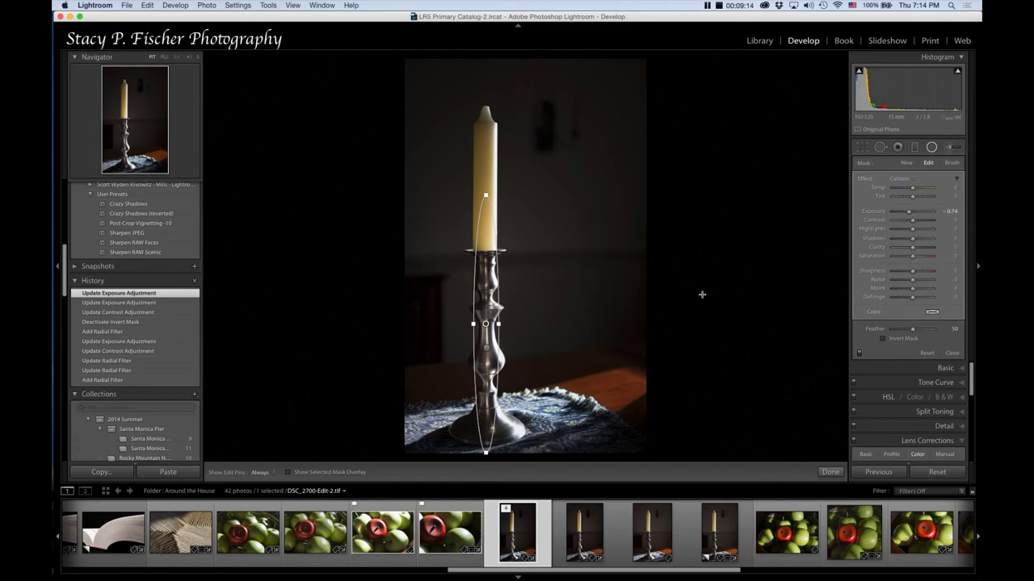
Add a Highlight Priority post-crop vignette with Amount -8.
click(830, 471)
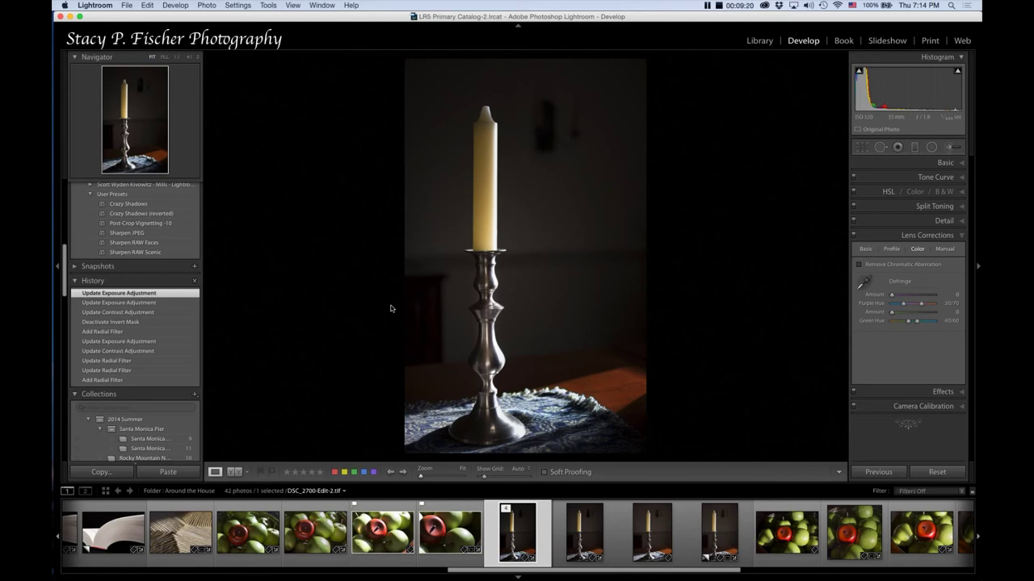
click(961, 399)
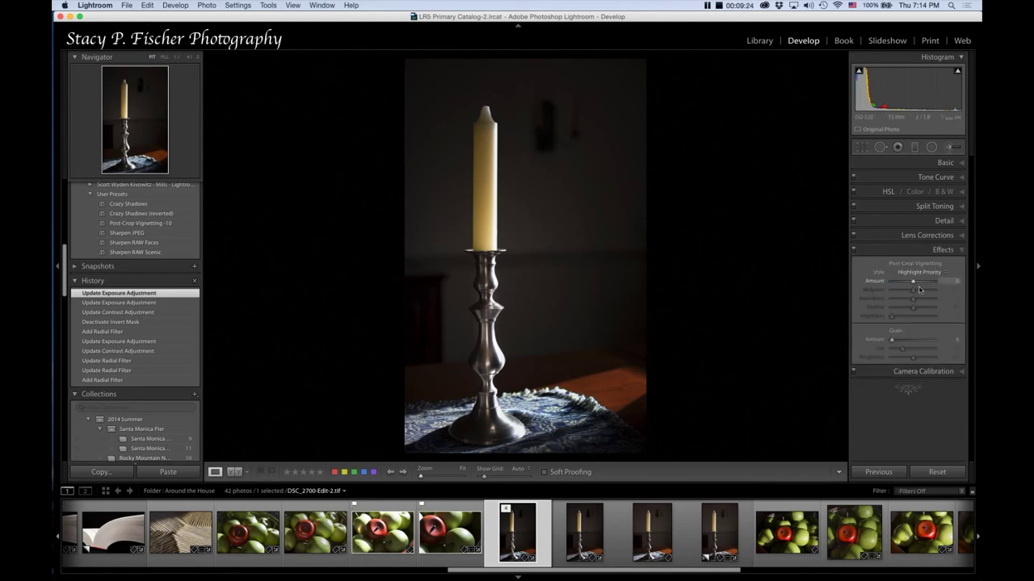
drag(913, 284, 911, 283)
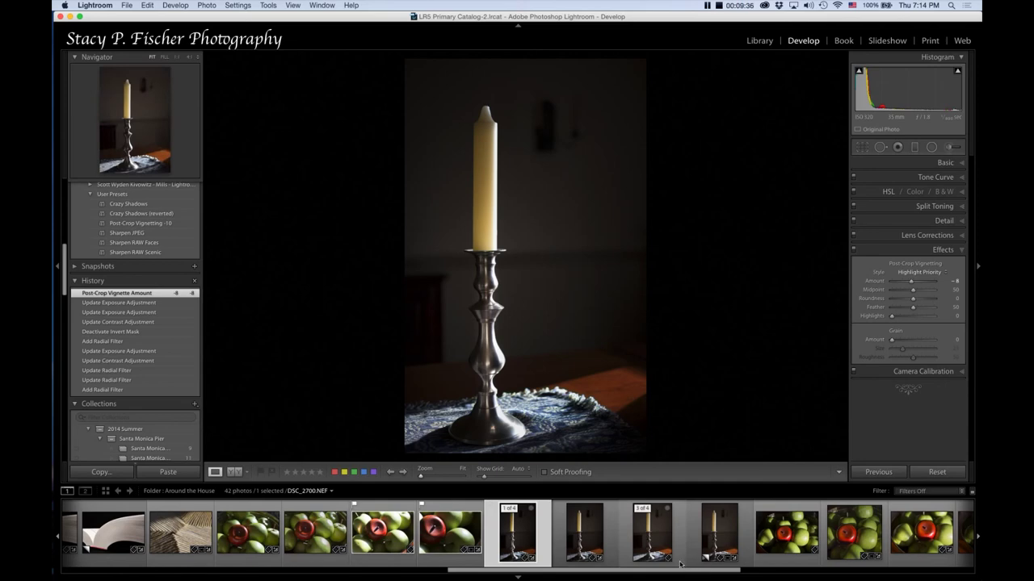
click(678, 562)
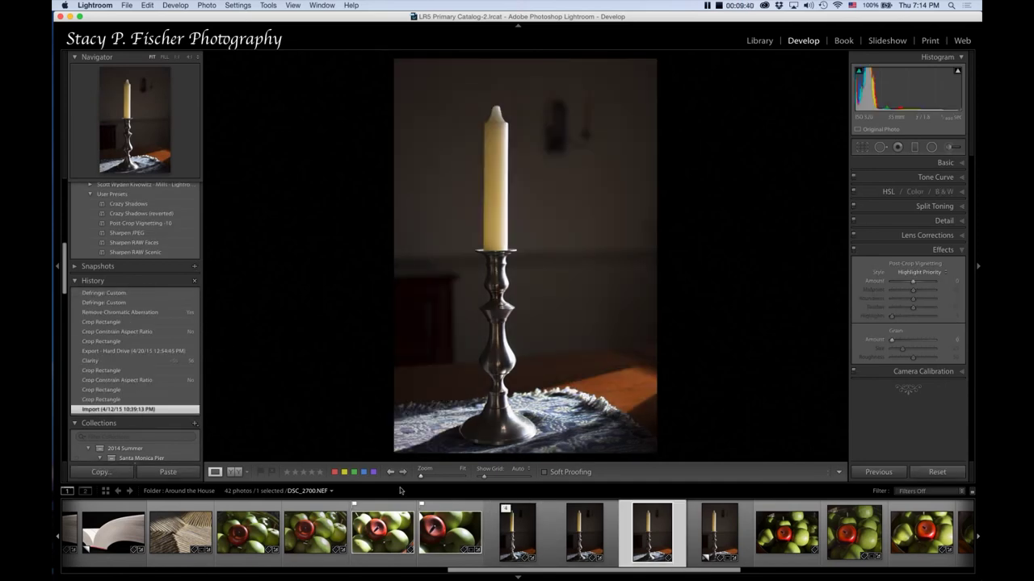
click(545, 542)
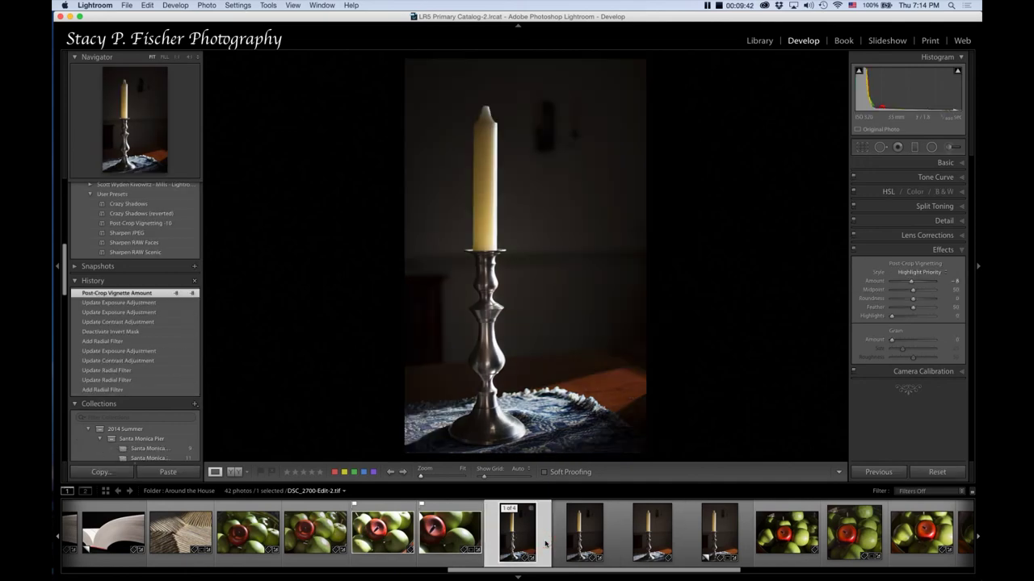